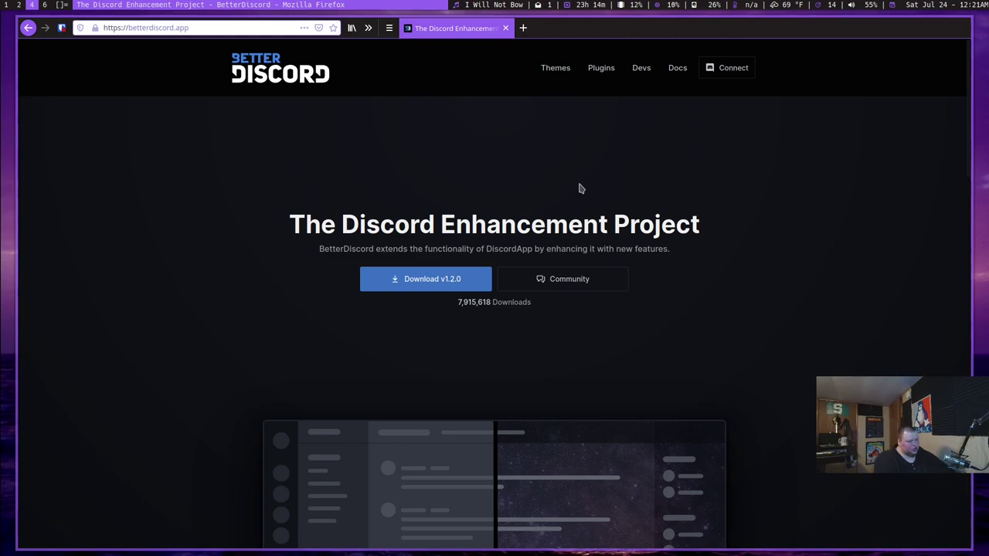
Browse the community Themes catalogue down past ClearVision, Dark Matter and Discord+, then return to the top
left_click(559, 69)
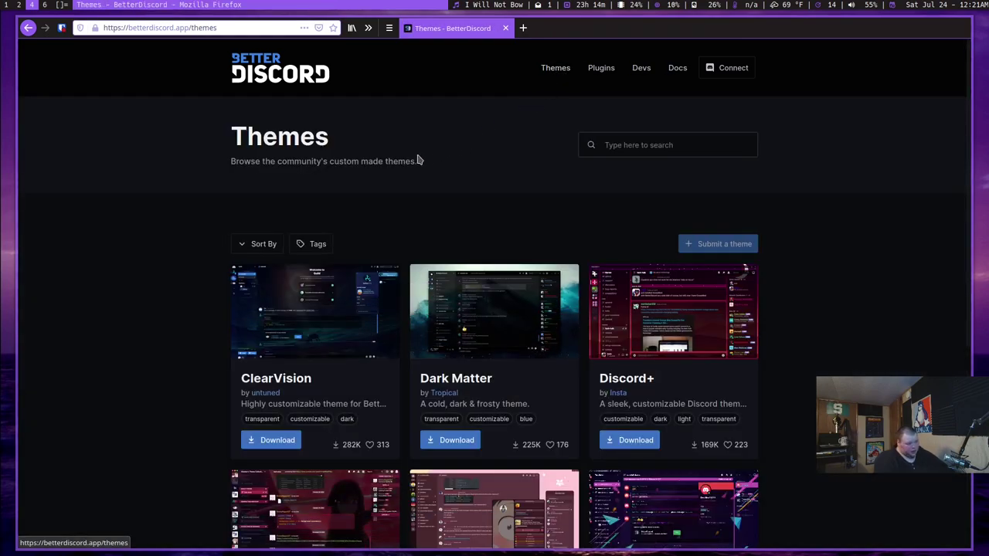
scroll(424, 282, "down", 2)
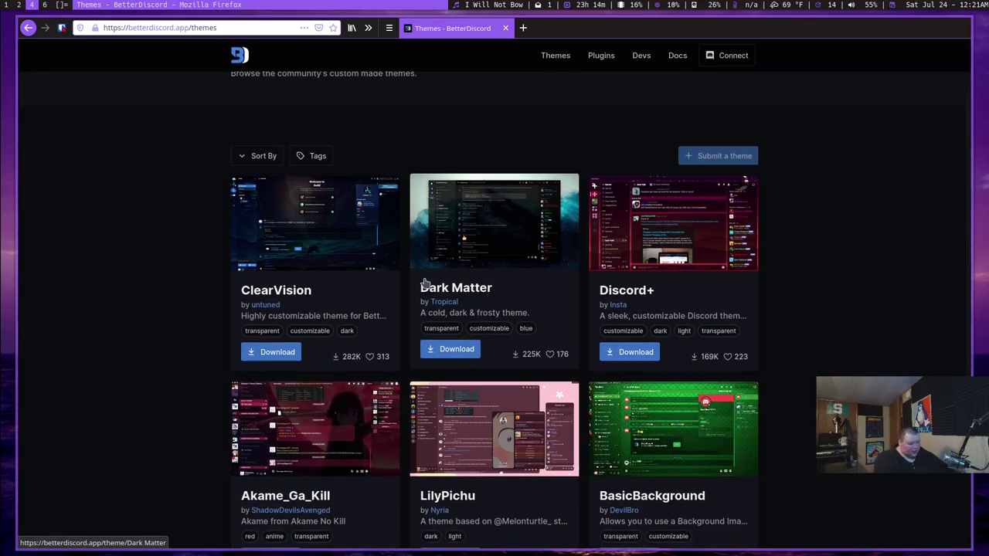
scroll(424, 283, "down", 10)
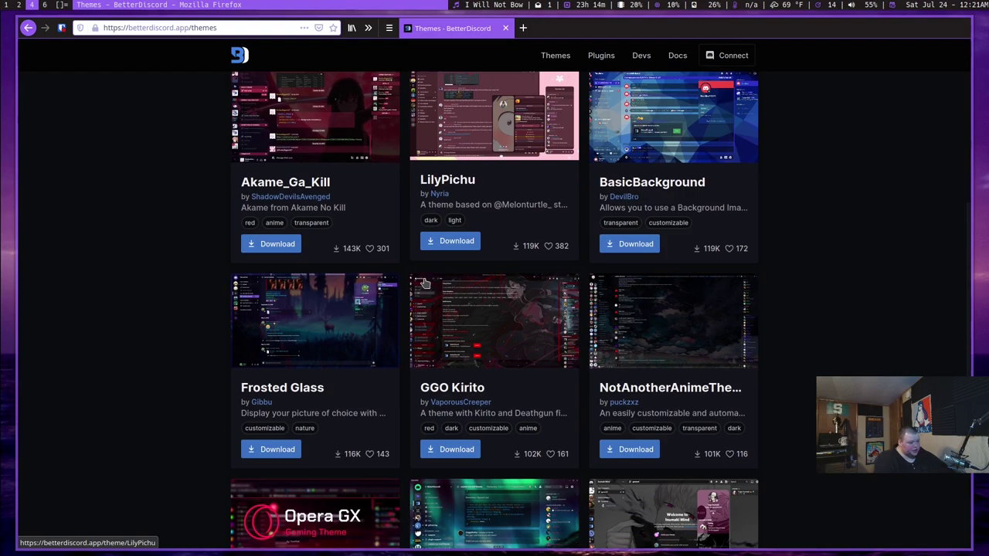
scroll(424, 283, "down", 5)
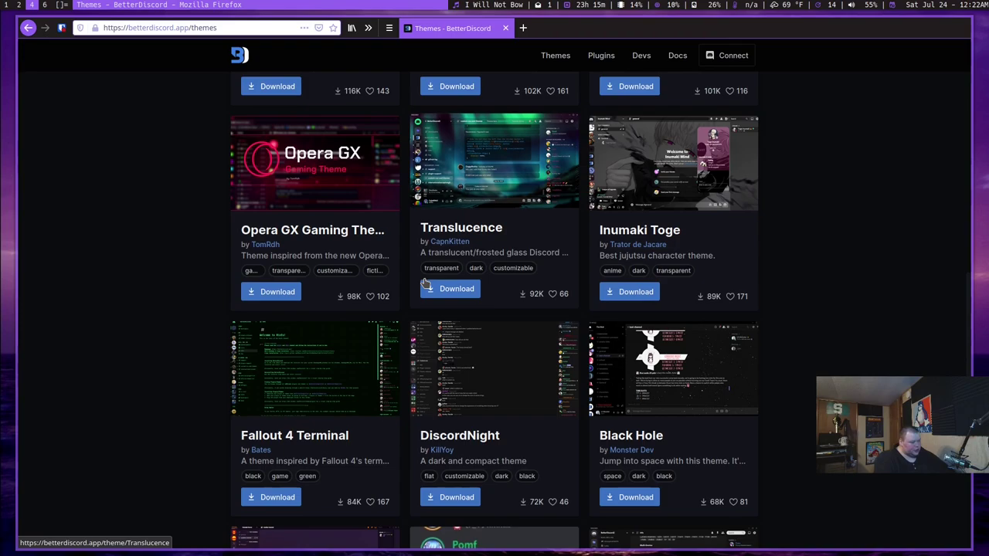
scroll(425, 284, "down", 4)
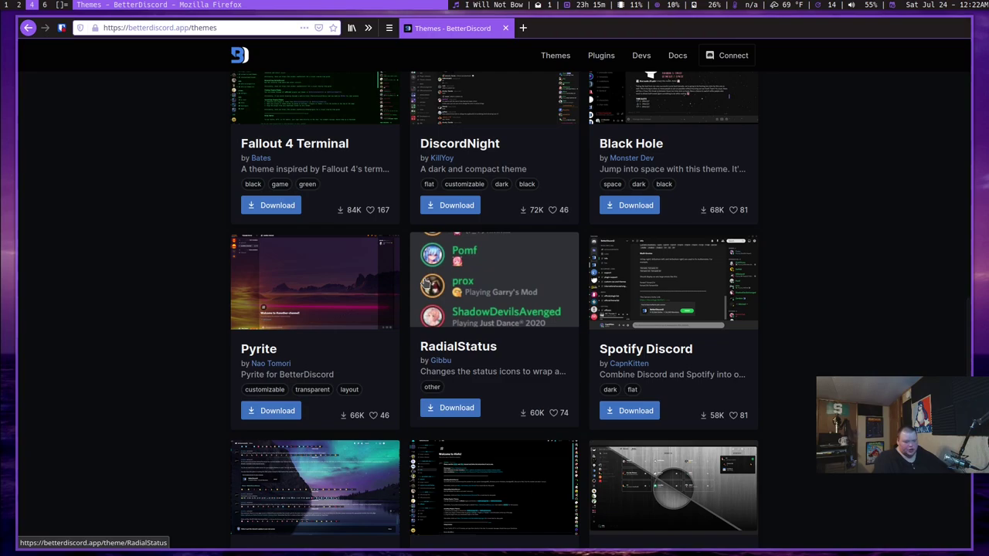
scroll(425, 284, "up", 8)
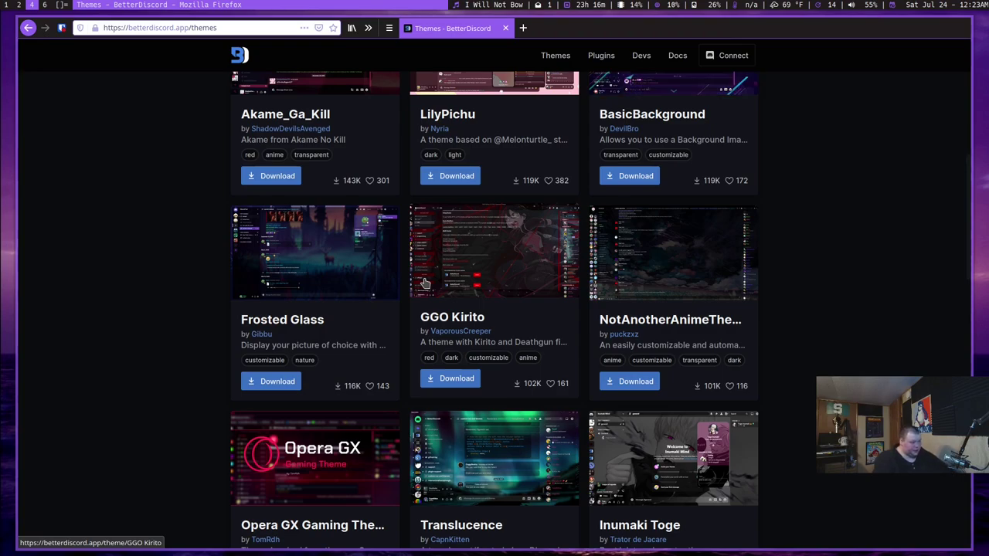
scroll(424, 284, "up", 5)
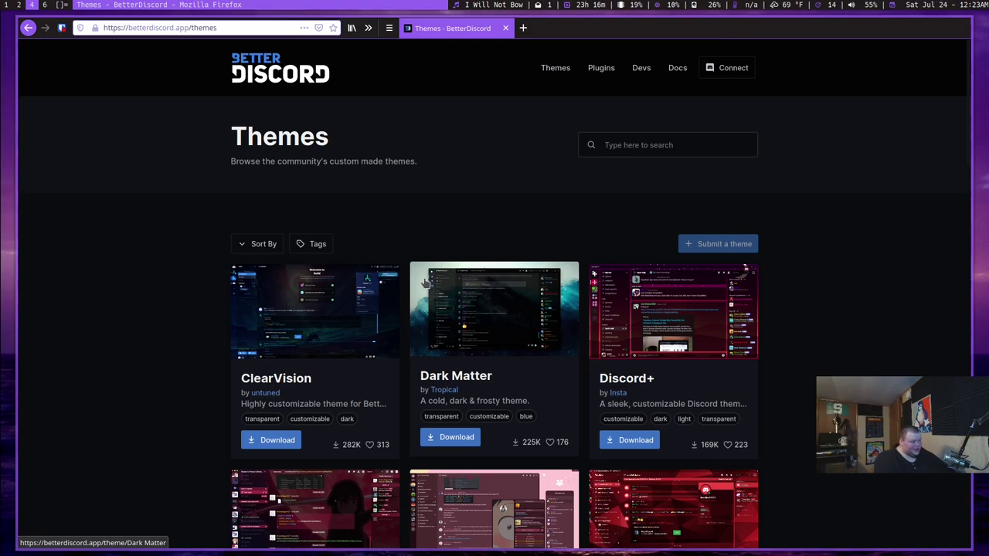
Browse the Plugins catalogue past BetterCodeblocks, ShowHiddenChannels and CallTimeCounter, then return to the top
left_click(604, 69)
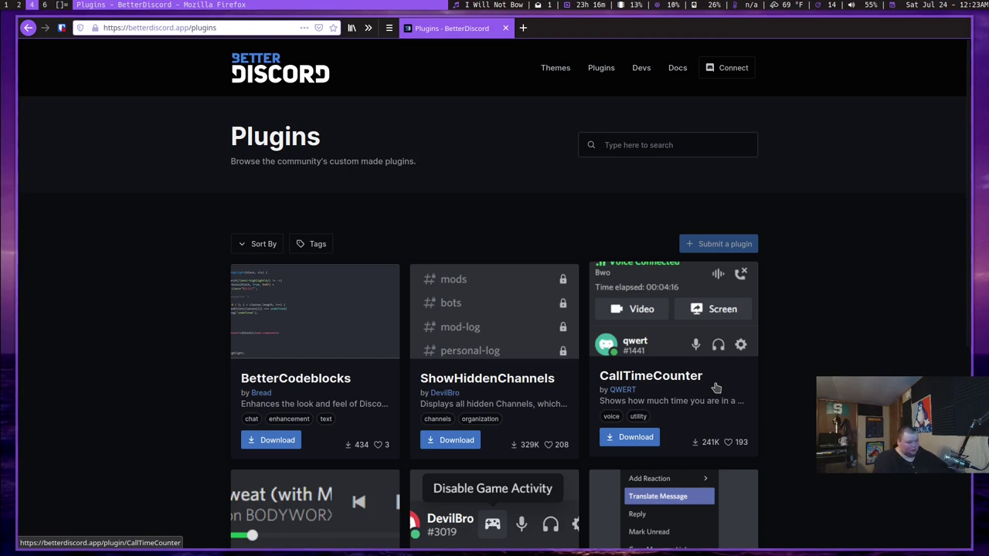
scroll(716, 388, "down", 5)
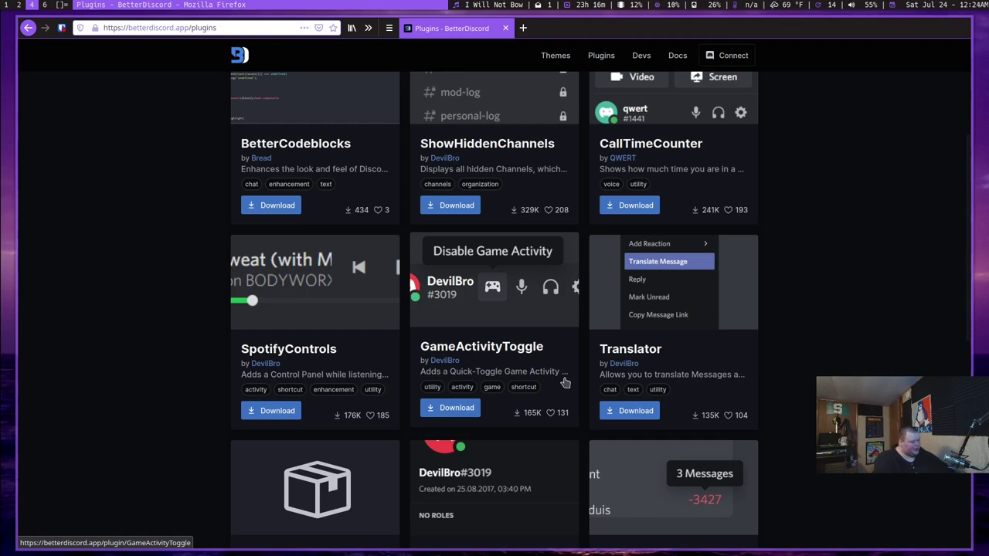
scroll(494, 372, "down", 1)
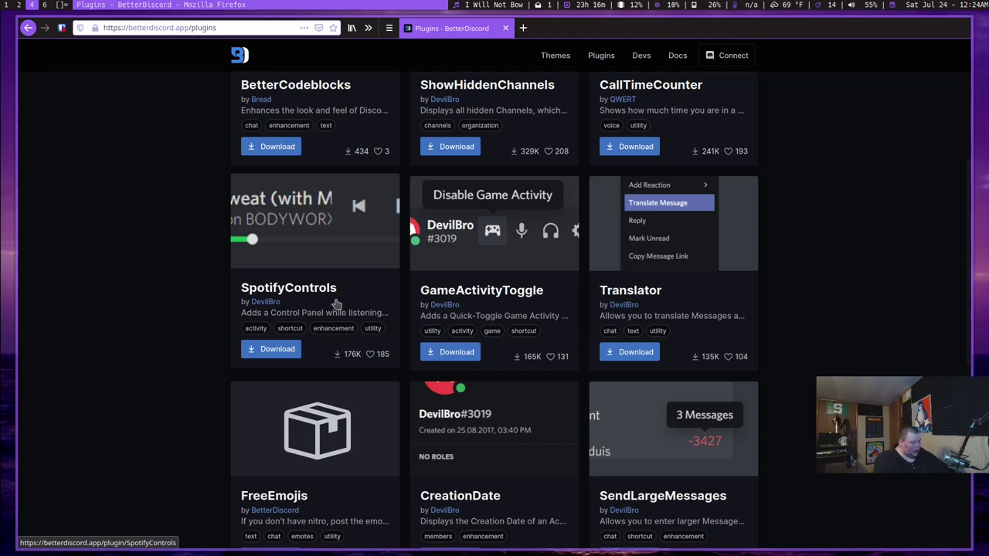
scroll(336, 304, "down", 2)
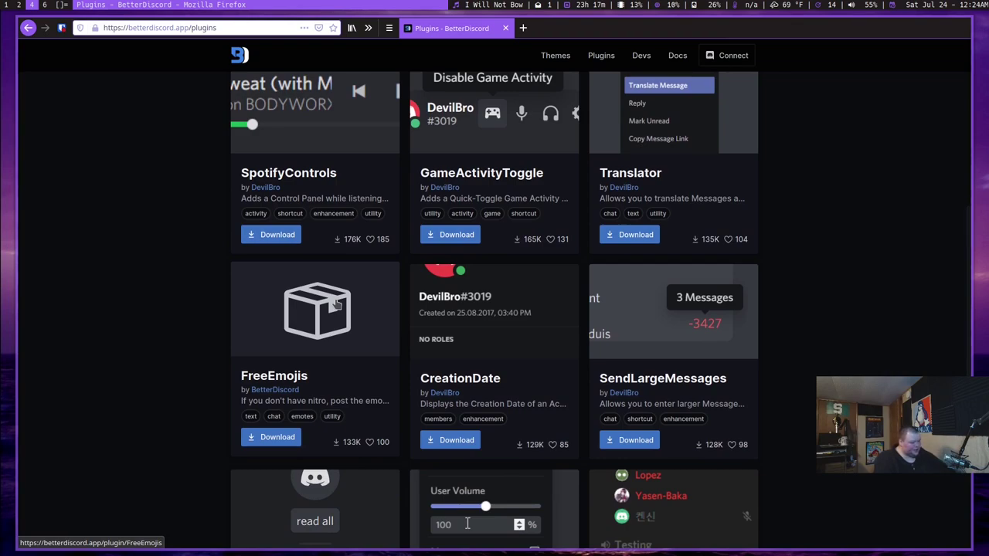
scroll(336, 304, "down", 5)
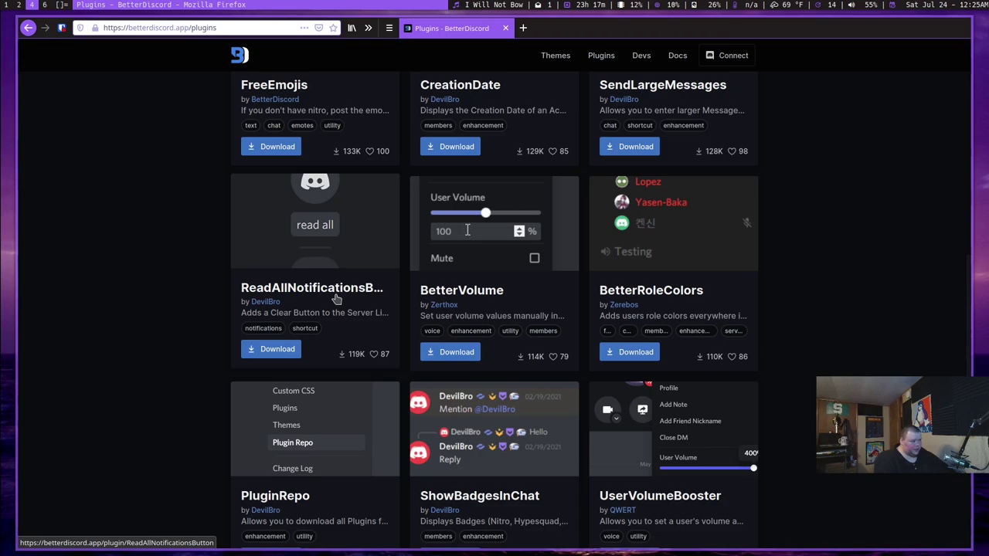
scroll(336, 298, "up", 8)
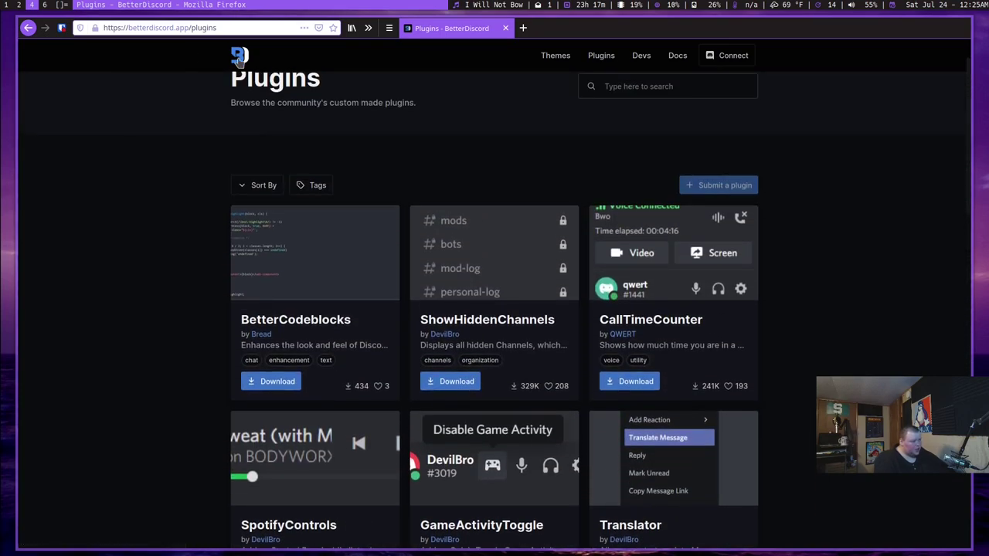
Start the BetterDiscord v1.2.0 download from the home page, cancel it, and move to empty workspace 5
left_click(240, 59)
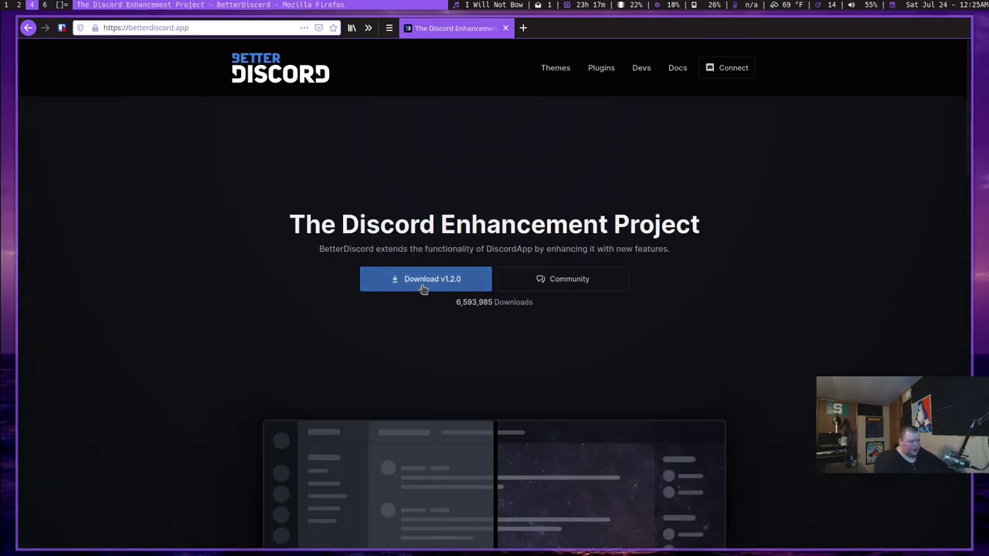
left_click(423, 286)
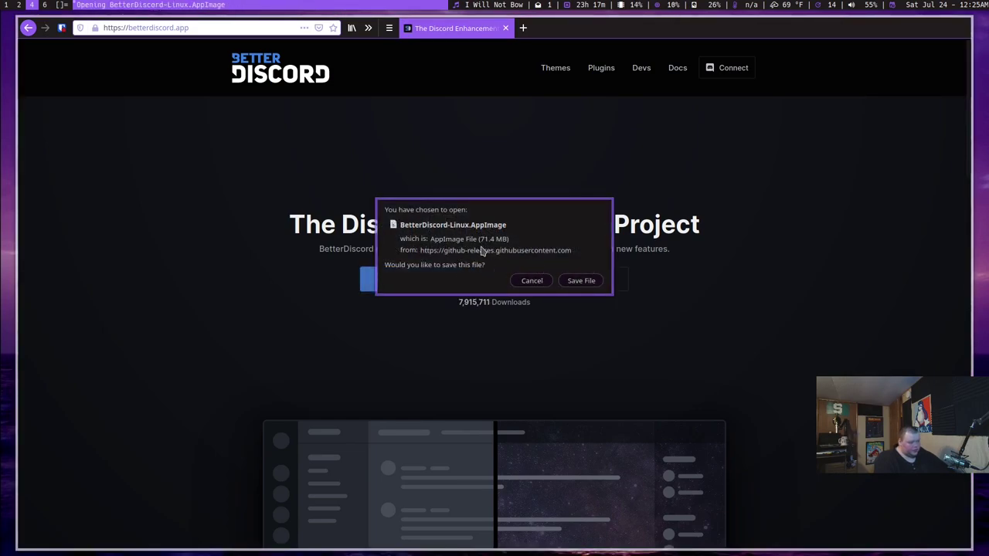
left_click(534, 282)
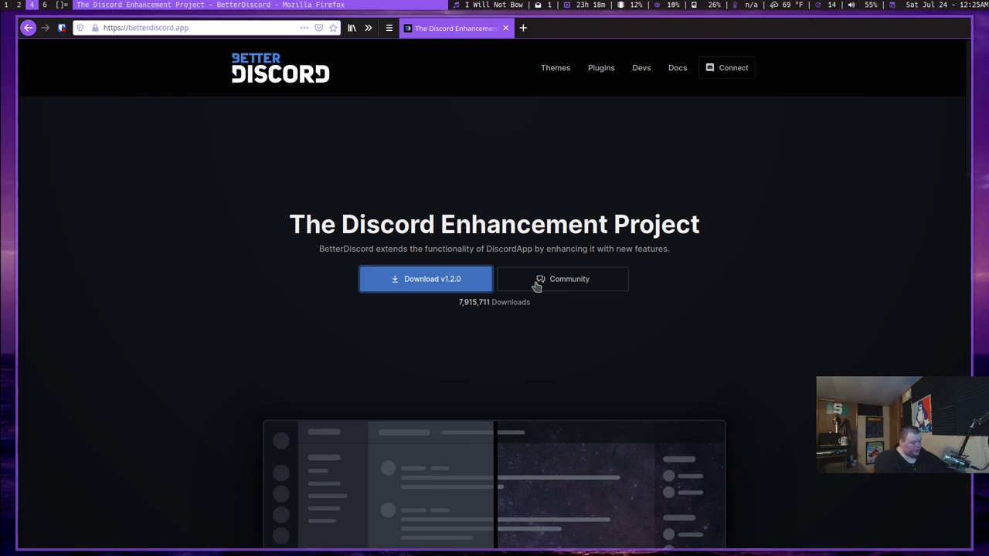
key("super+5")
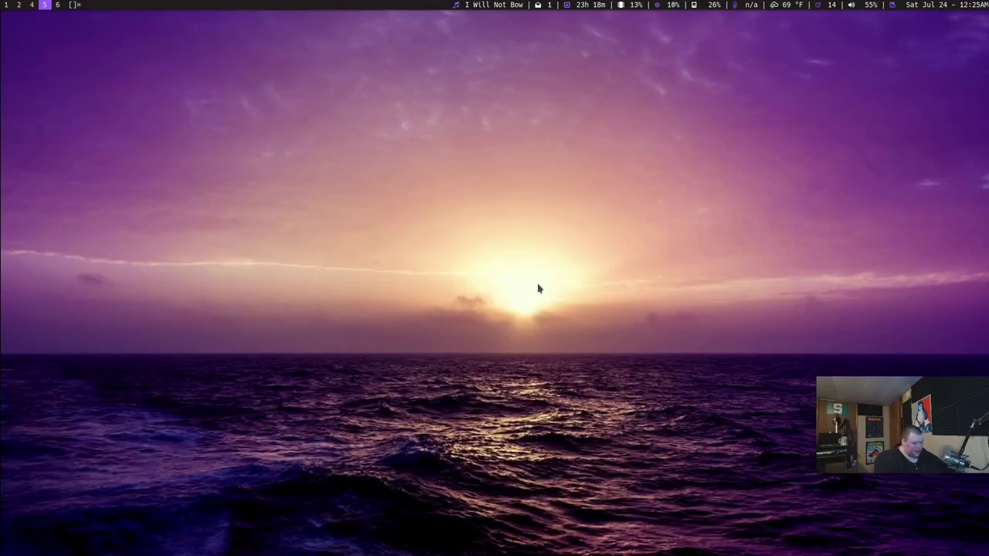
Launch BetterDiscord-Linux.AppImage from the Downloads folder in Nemo
key("super+e")
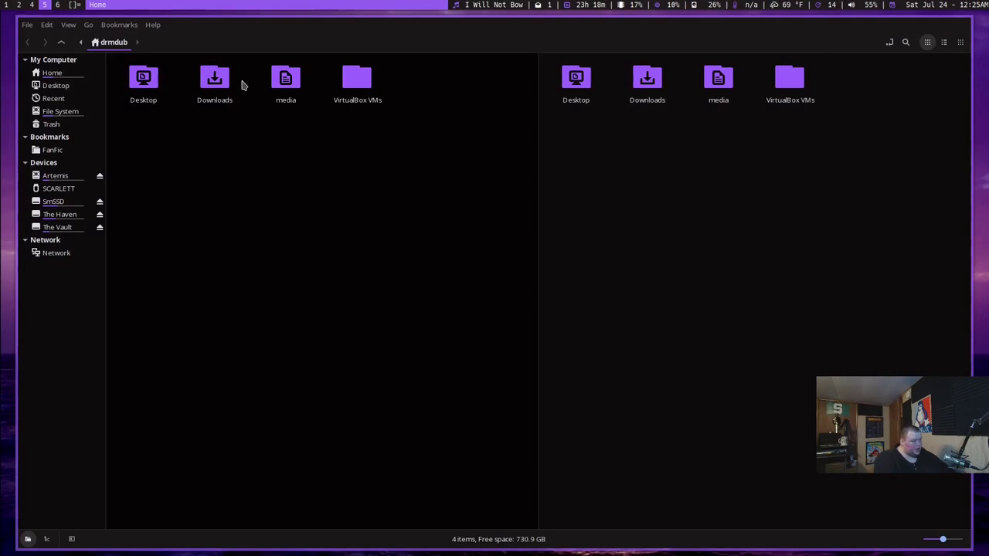
double_click(215, 80)
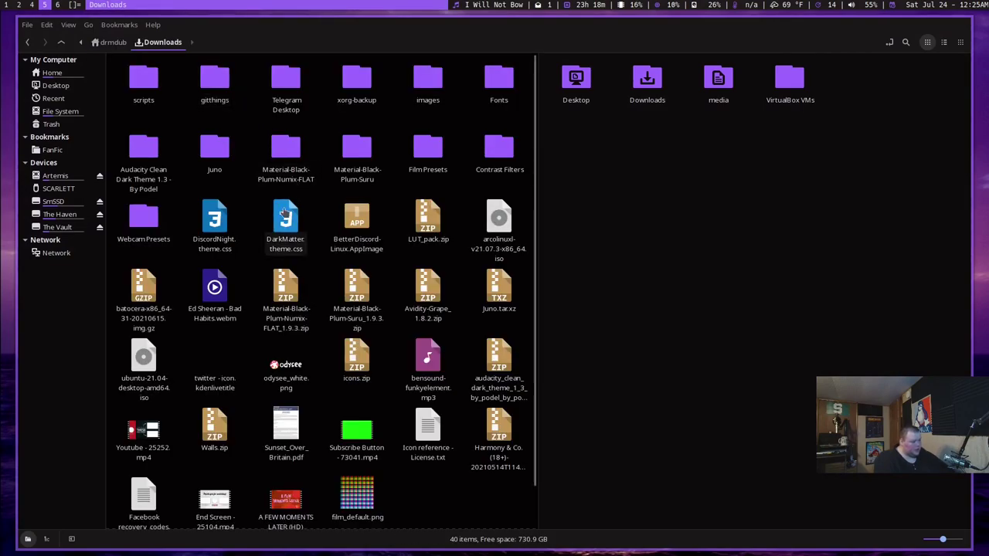
left_click(358, 224)
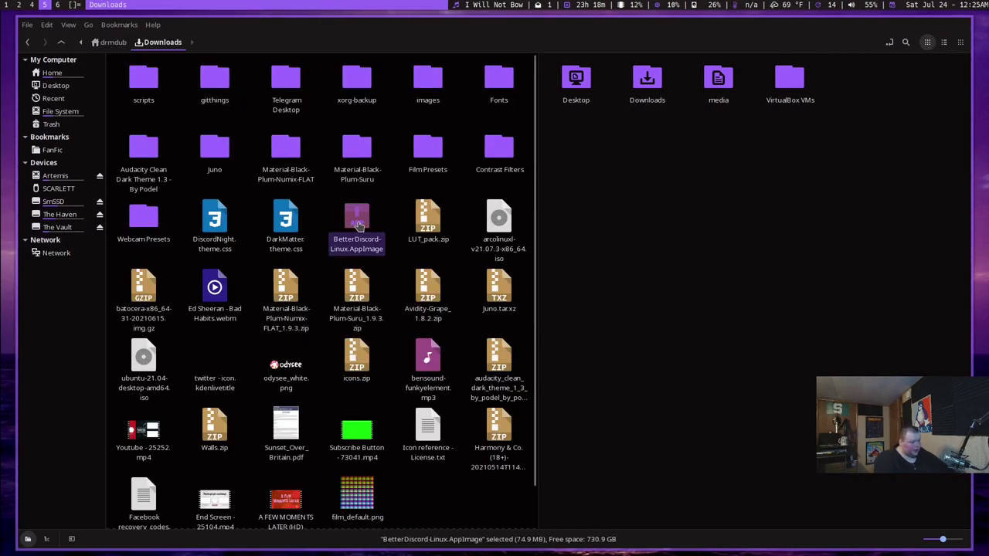
double_click(358, 224)
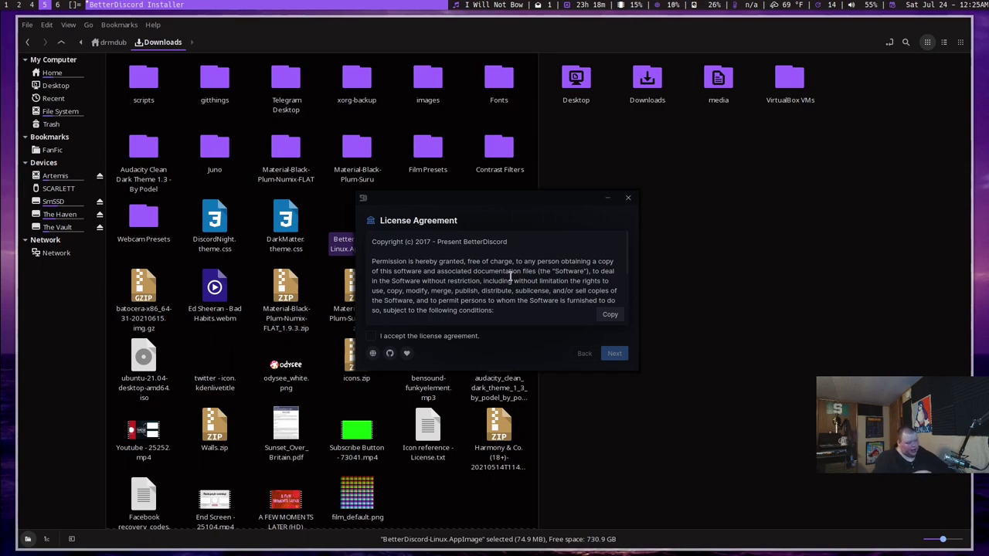
Confirm BetterDiscord-Linux.AppImage is executable in its Properties, then relaunch the installer
left_click(628, 198)
right_click(354, 234)
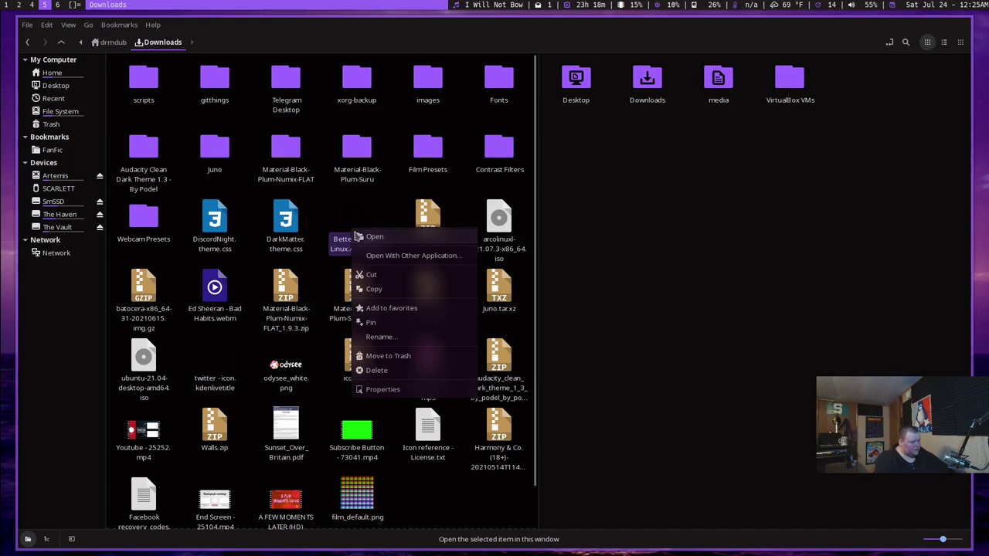
left_click(381, 388)
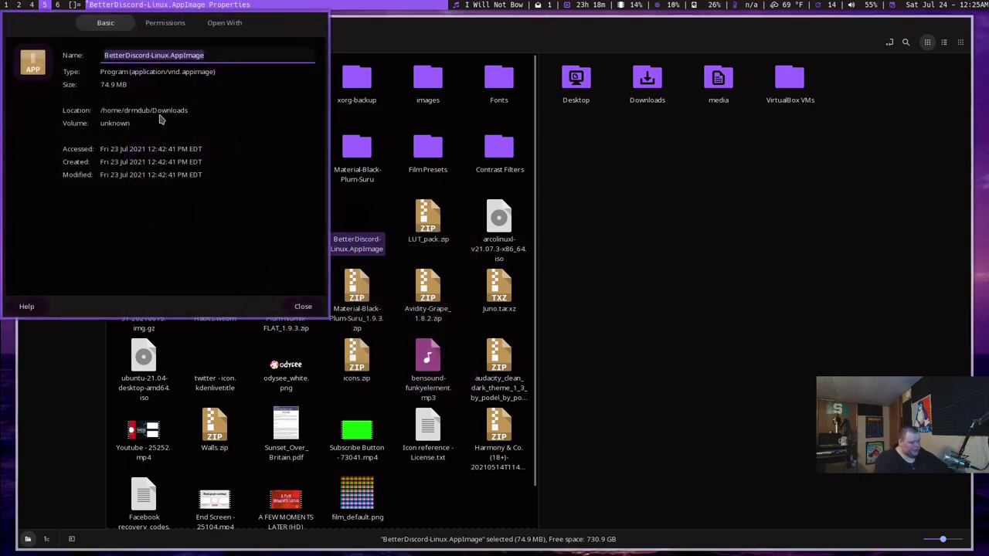
left_click(164, 23)
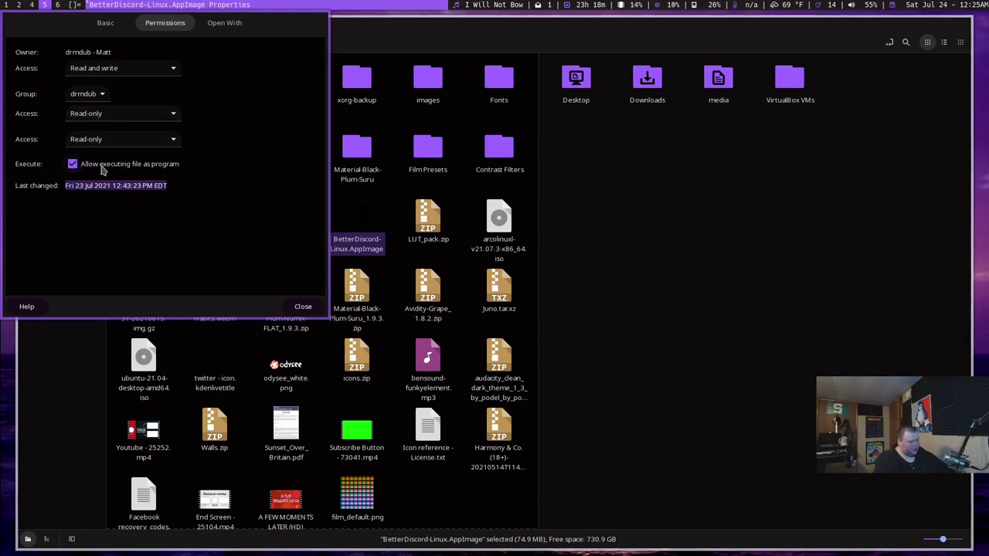
left_click(308, 307)
double_click(345, 224)
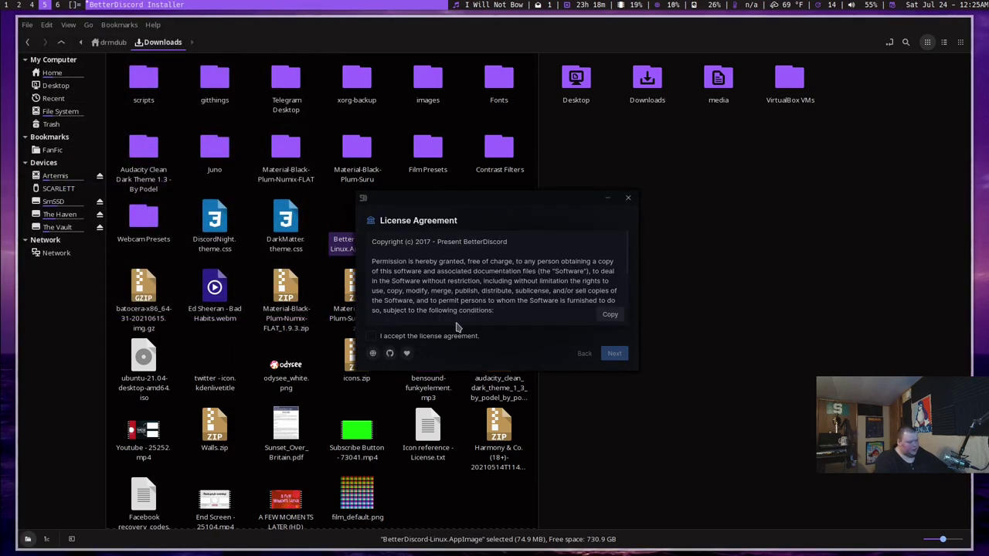
Accept the licence, install BetterDiscord into the regular Discord client, and close the finished installer
left_click(425, 340)
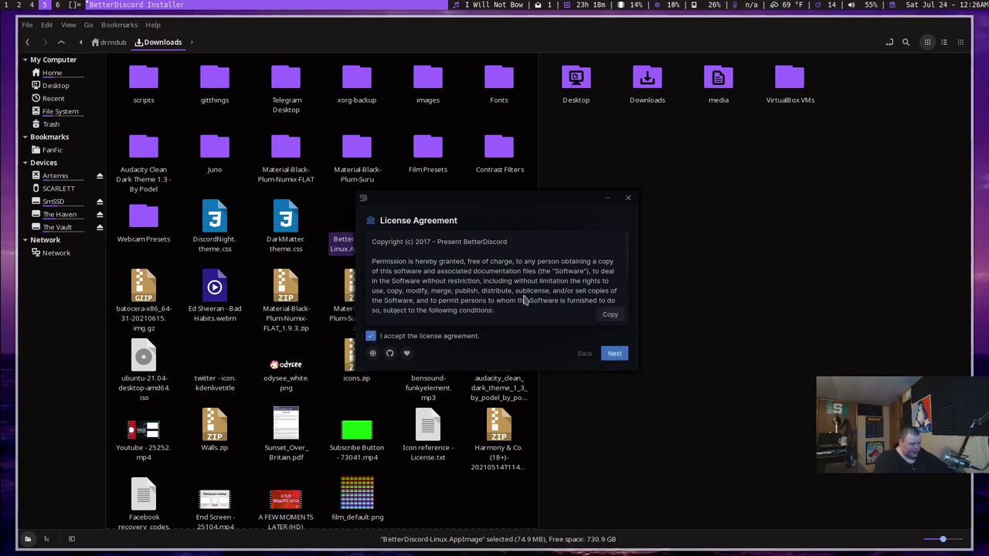
scroll(525, 302, "down", 5)
scroll(525, 300, "up", 4)
scroll(525, 300, "up", 2)
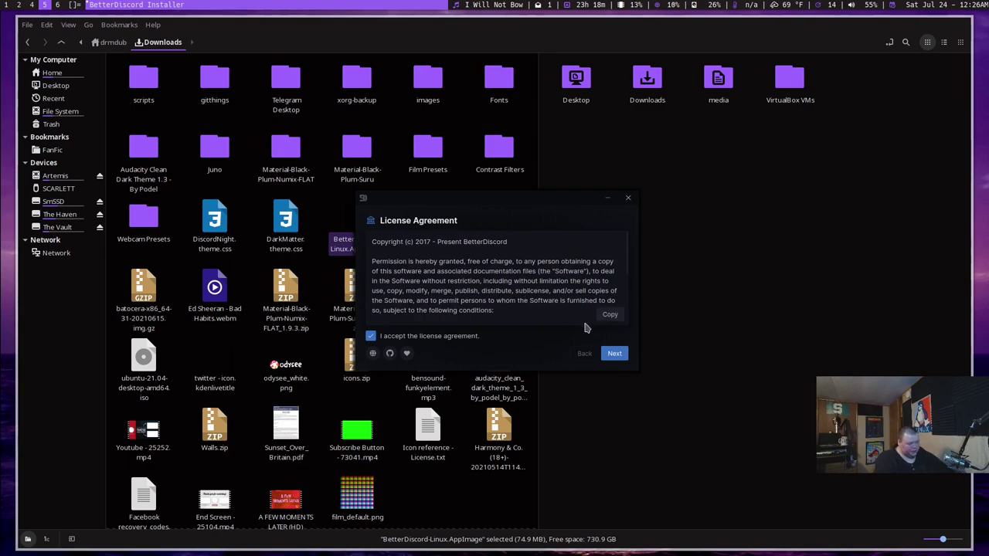
left_click(614, 354)
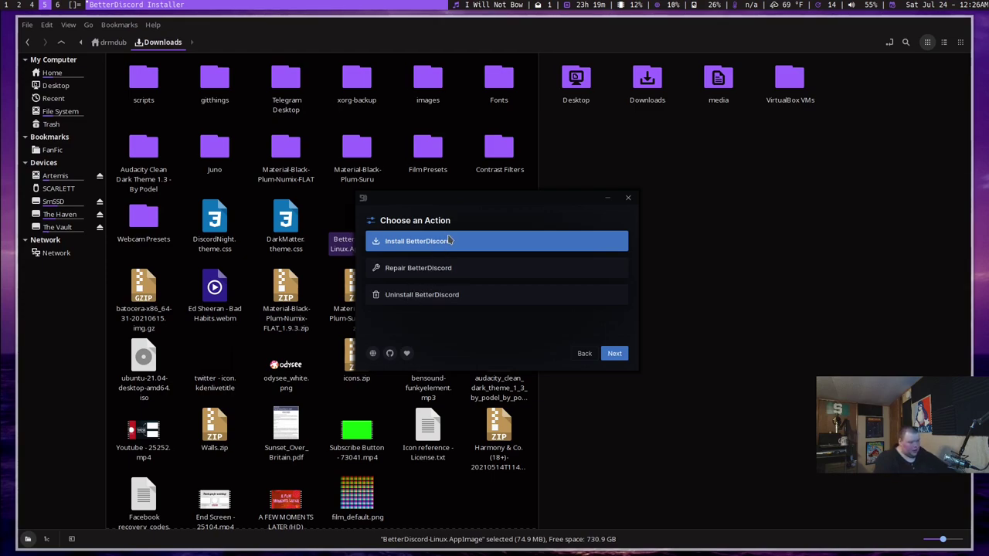
left_click(615, 353)
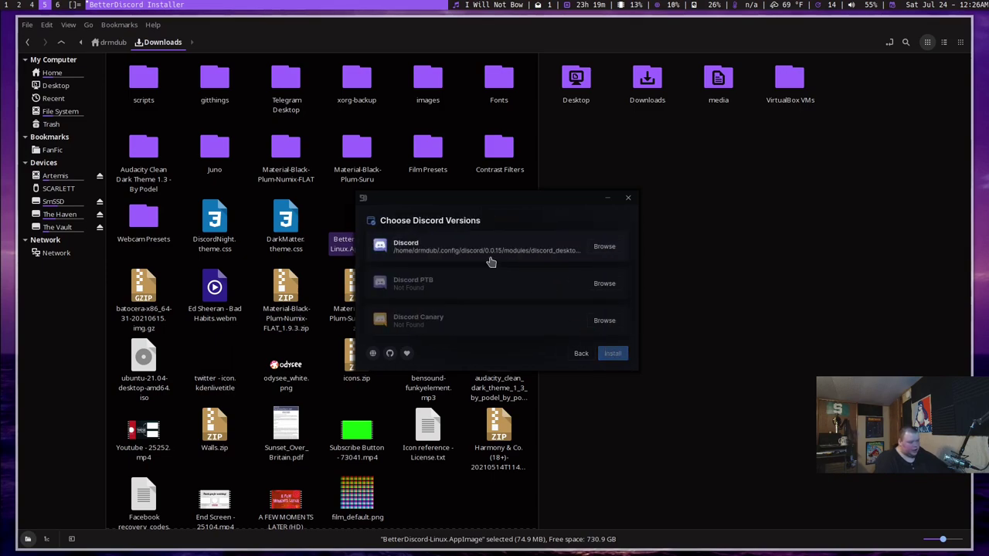
left_click(475, 252)
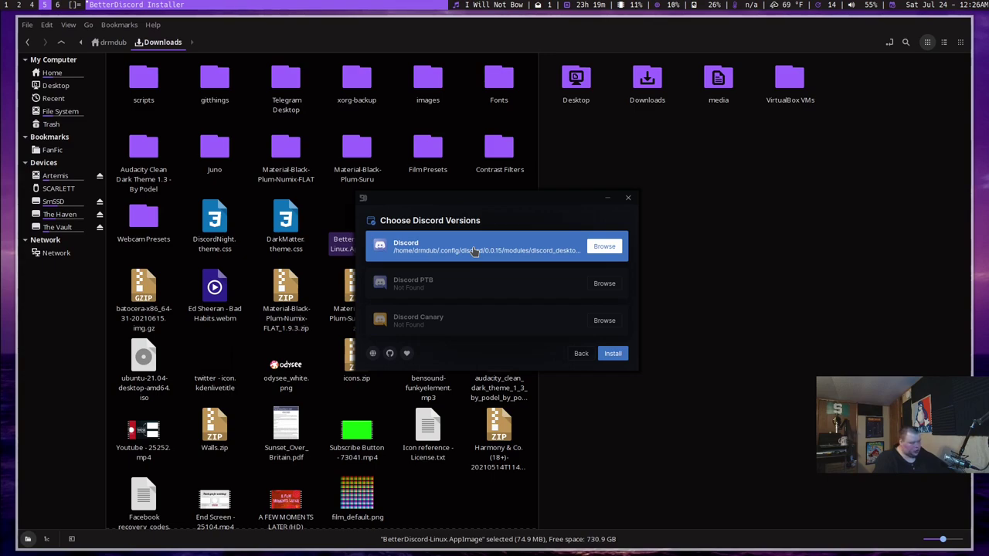
left_click(615, 355)
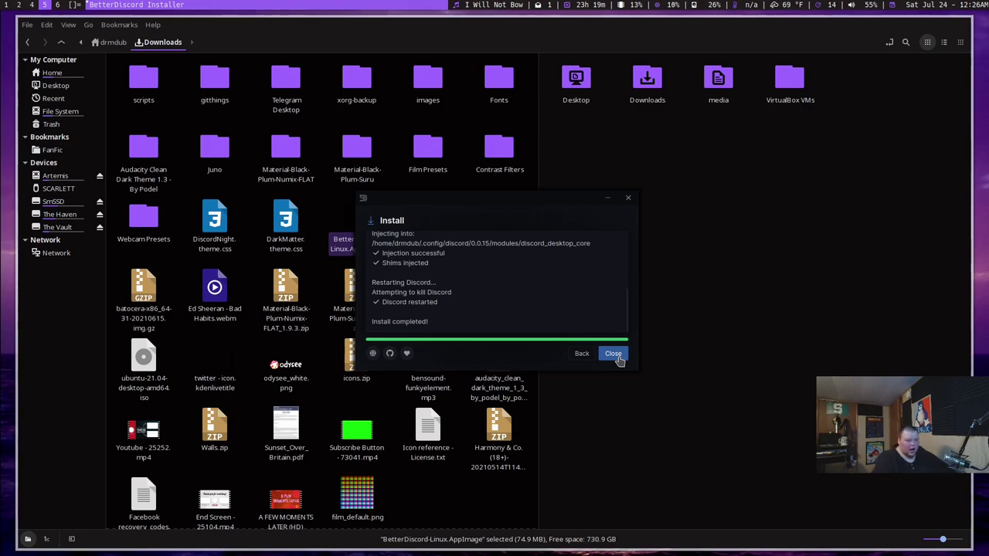
left_click(617, 356)
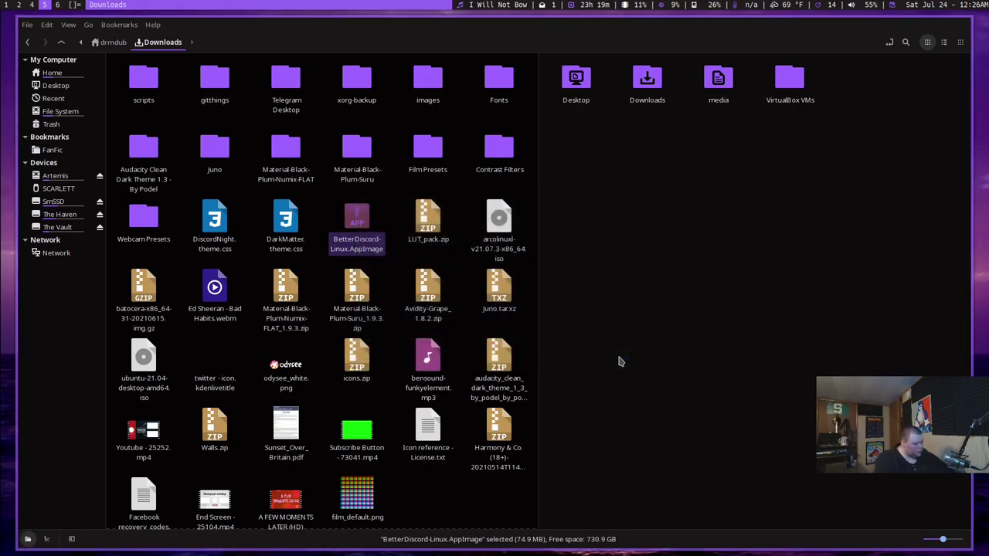
Close the Downloads window, return to the Firefox workspace, and show the BetterDiscord Themes page
key("super+q")
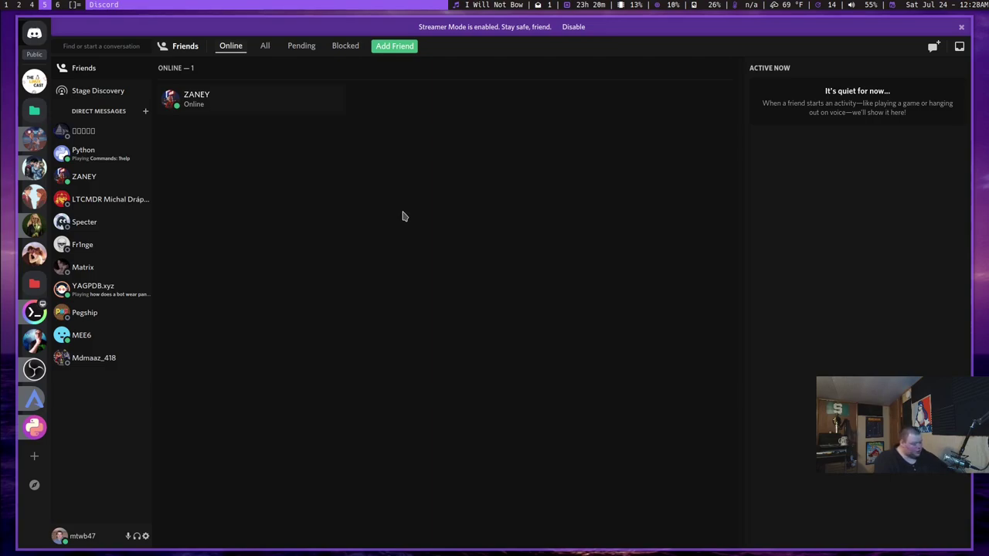
key("super+4")
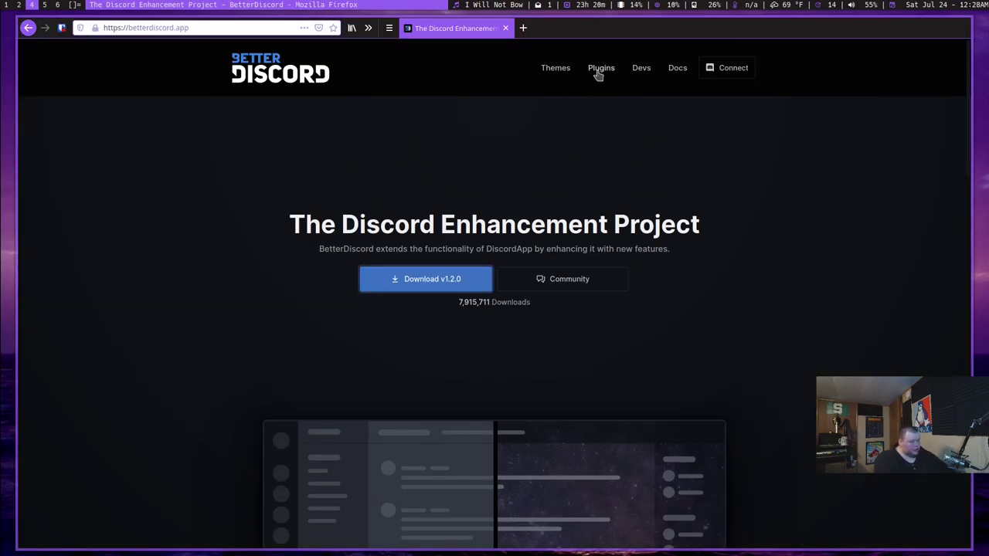
left_click(564, 71)
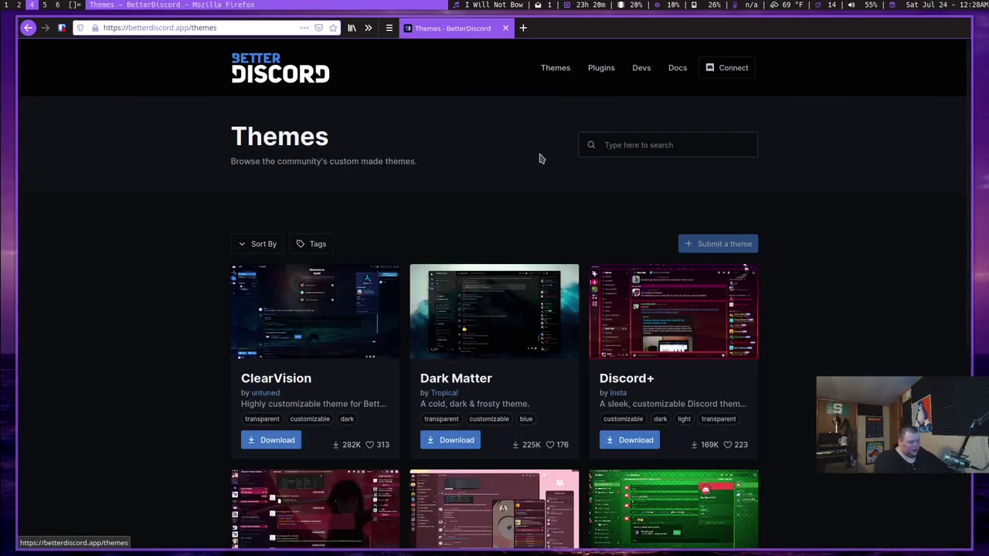
Download the Wildberry theme and save Wildberry.theme.css into the Downloads folder
scroll(541, 158, "down", 10)
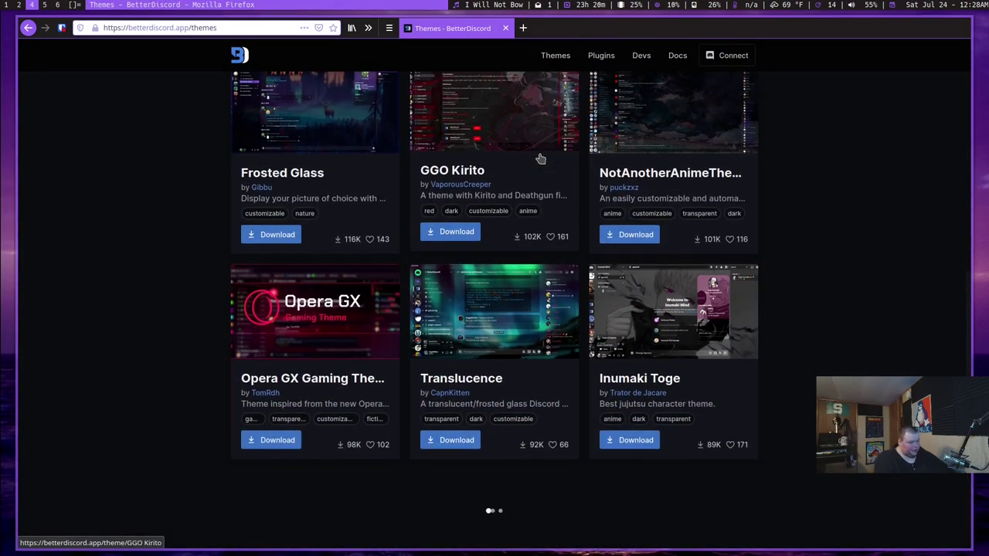
scroll(541, 159, "down", 5)
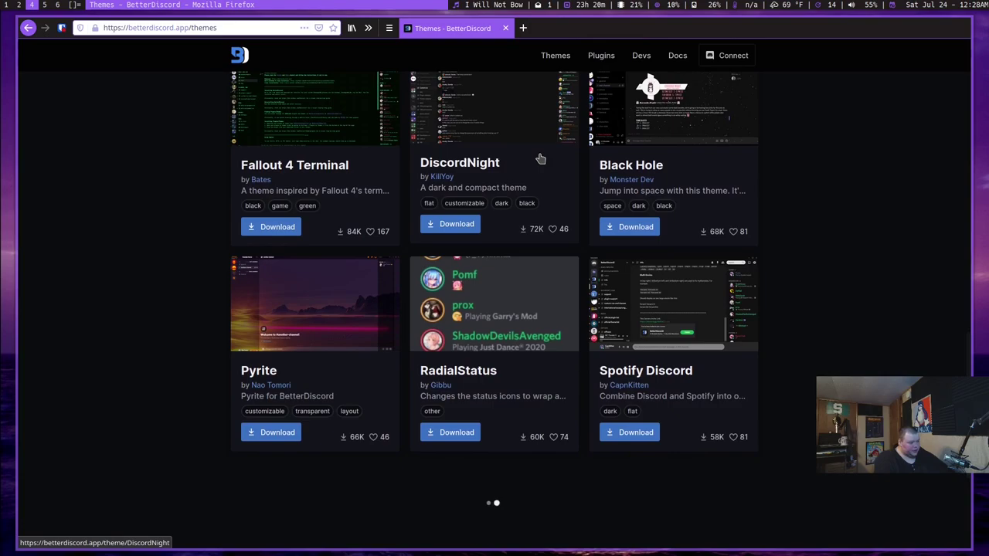
scroll(541, 158, "down", 7)
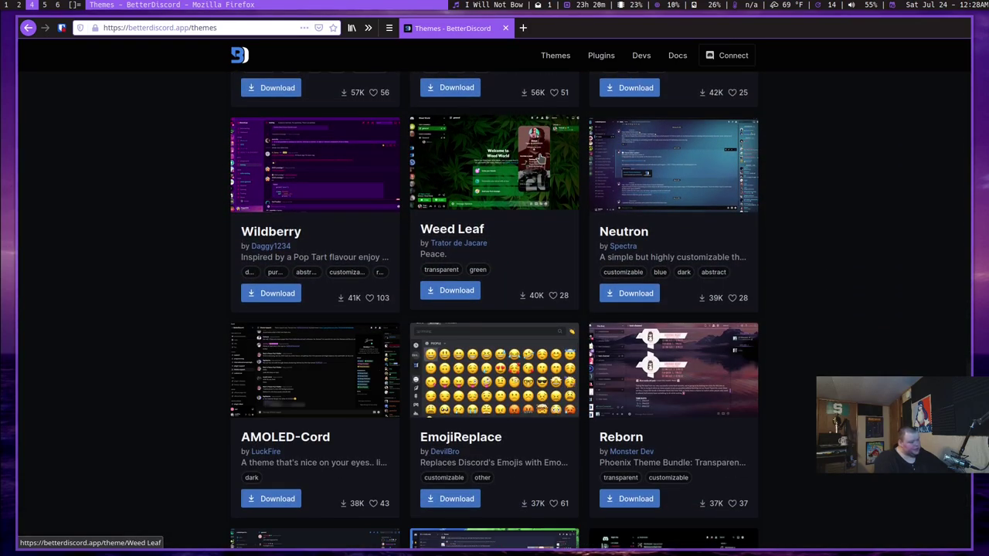
left_click(266, 292)
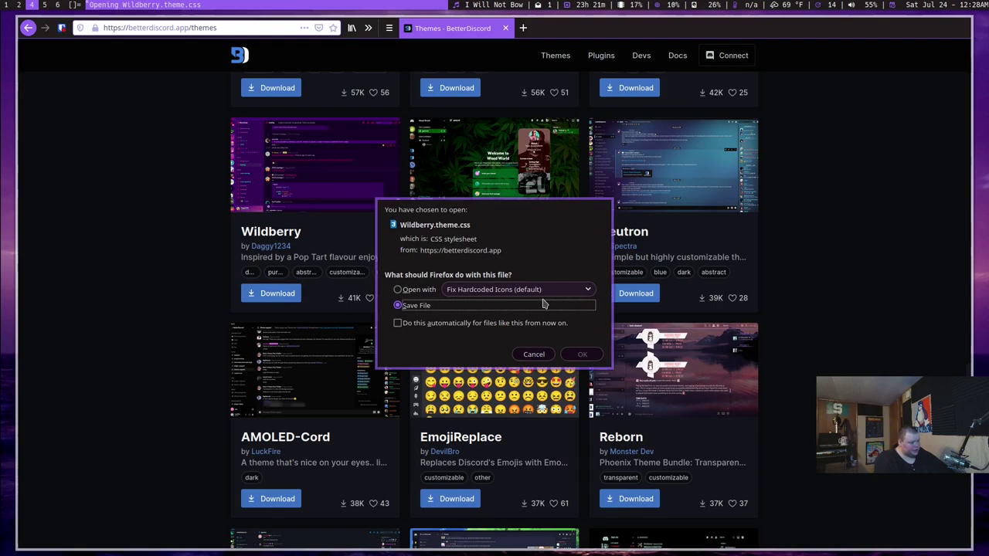
left_click(578, 354)
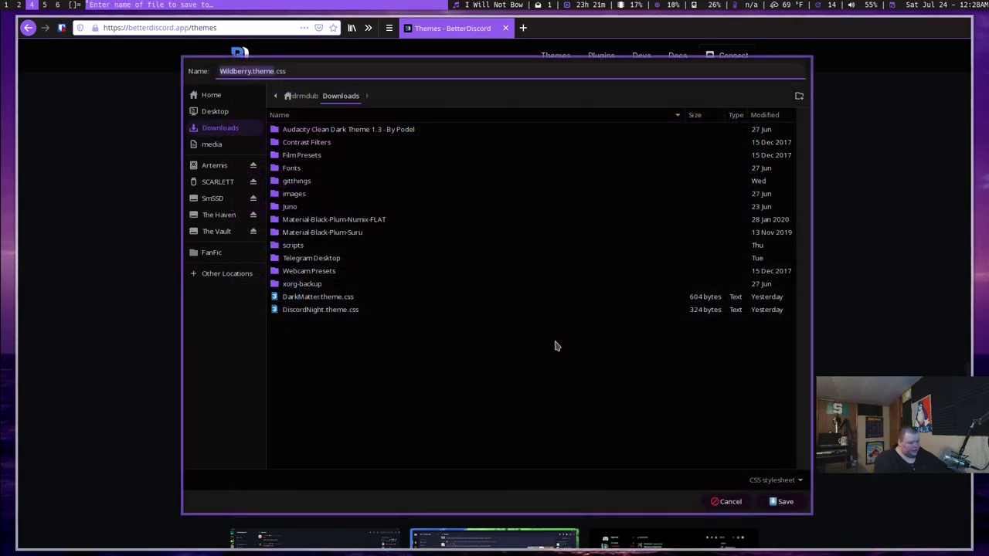
left_click(782, 503)
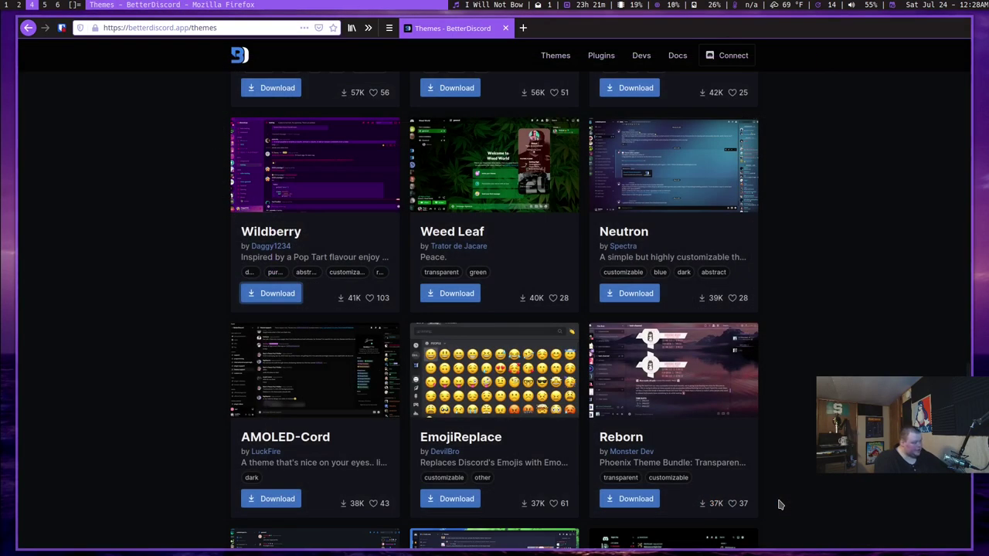
Open a terminal and change into the Downloads folder
key("super+Return")
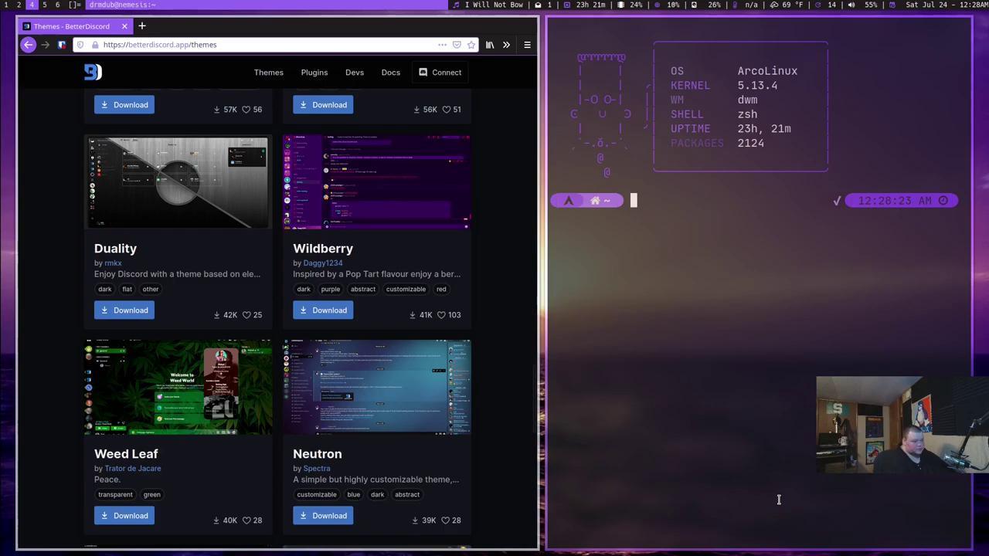
type("cd D")
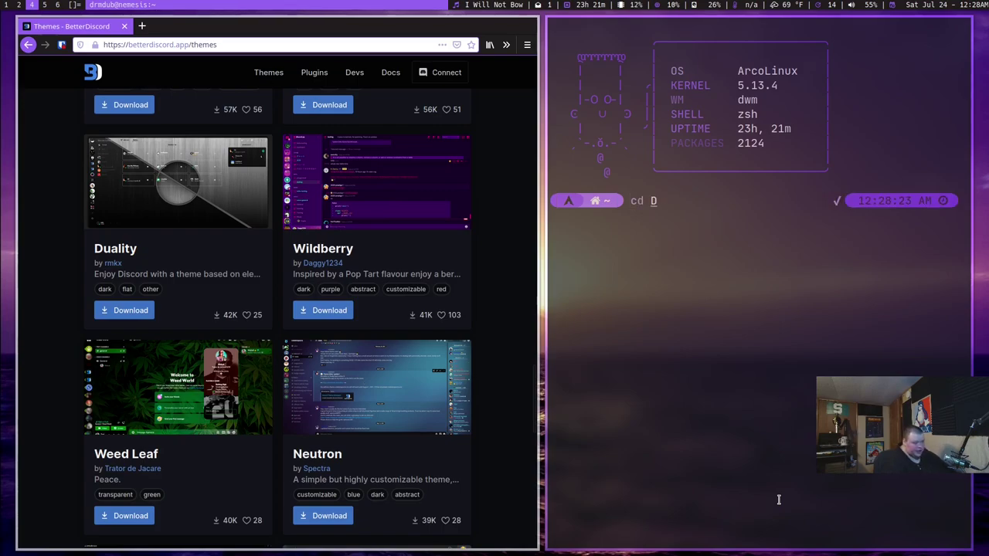
type("ow")
key("Tab")
key("Return")
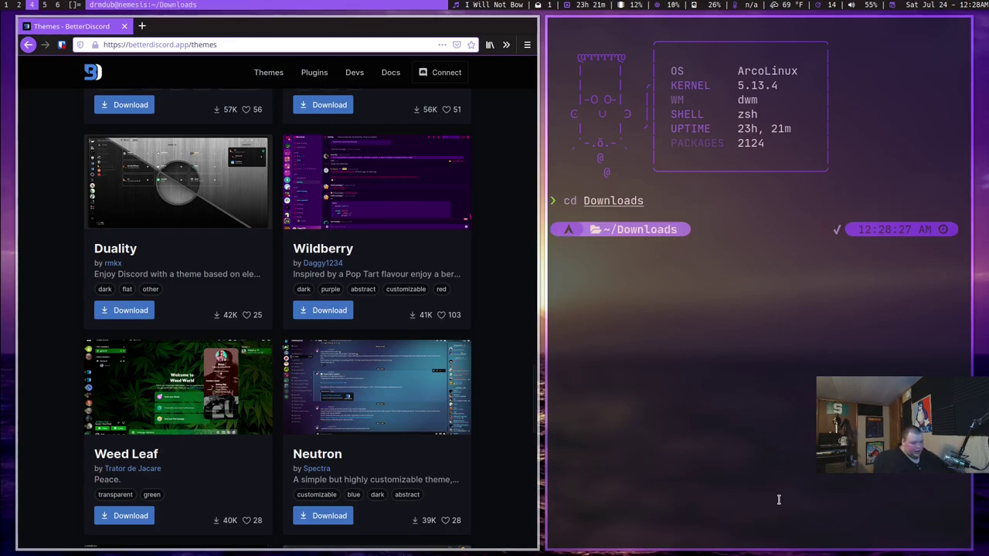
Copy Wildberry.theme.css into ~/.config/BetterDiscord/themes, then switch to the Discord workspace
type("cp")
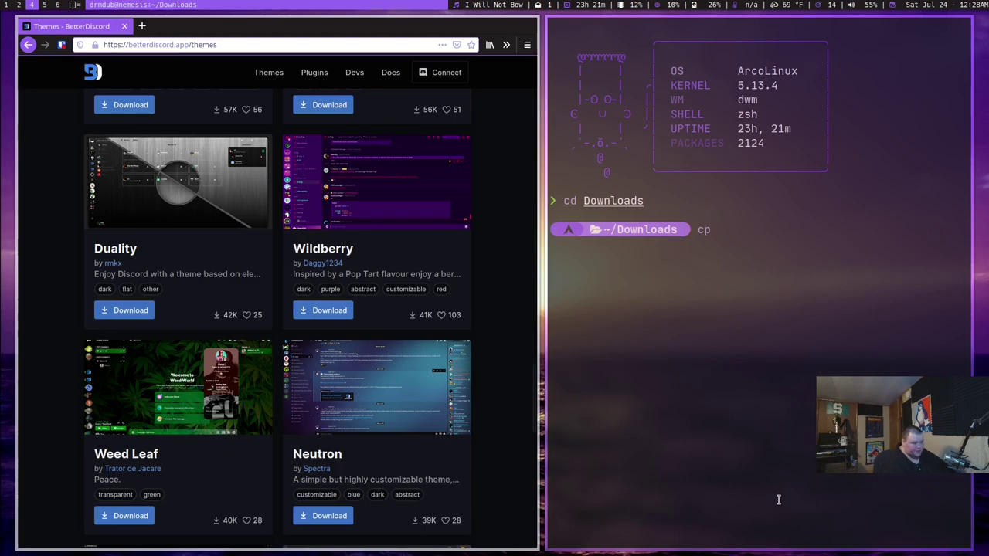
type(" Wil")
key("Tab")
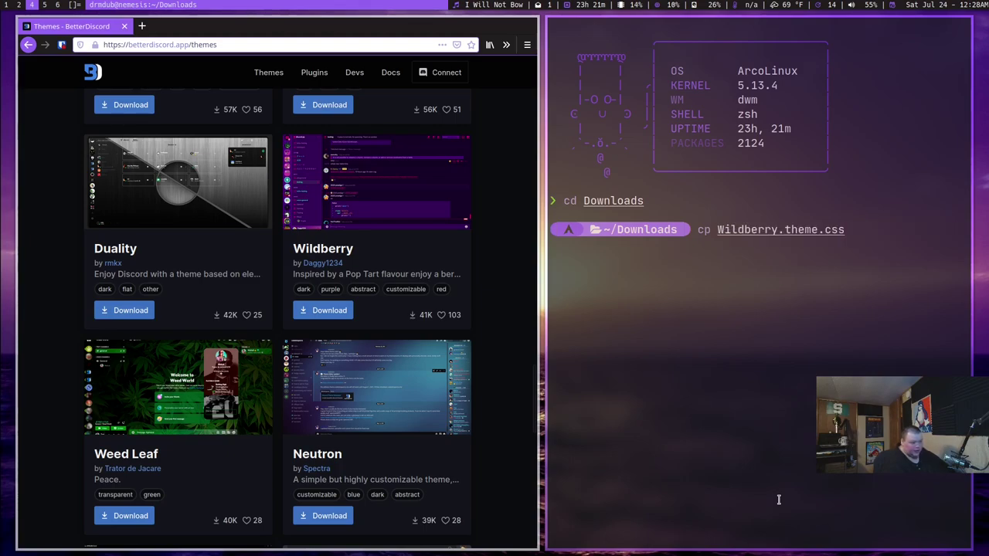
type("~/,")
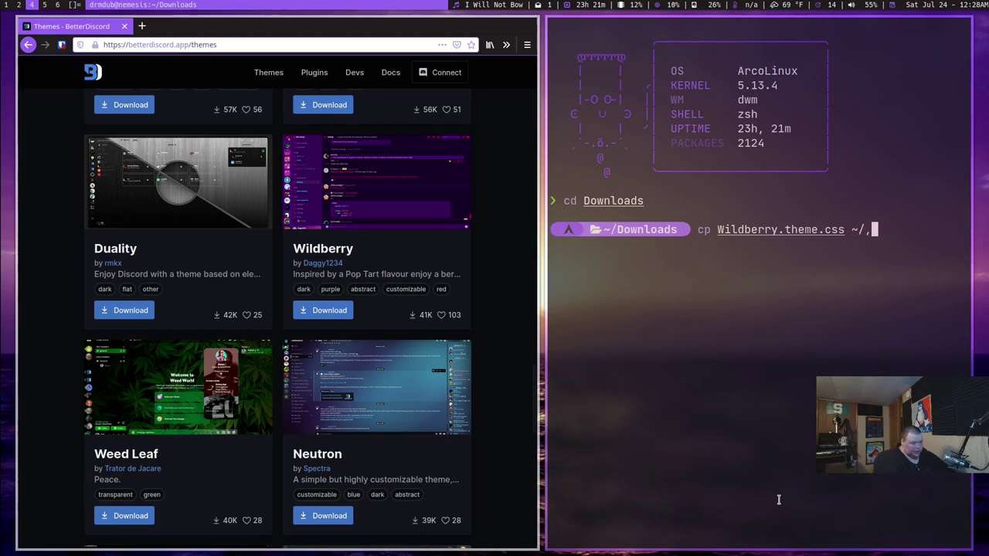
key("BackSpace")
type(".cpon")
key("BackSpace")
key("BackSpace")
key("BackSpace")
type("onfig/")
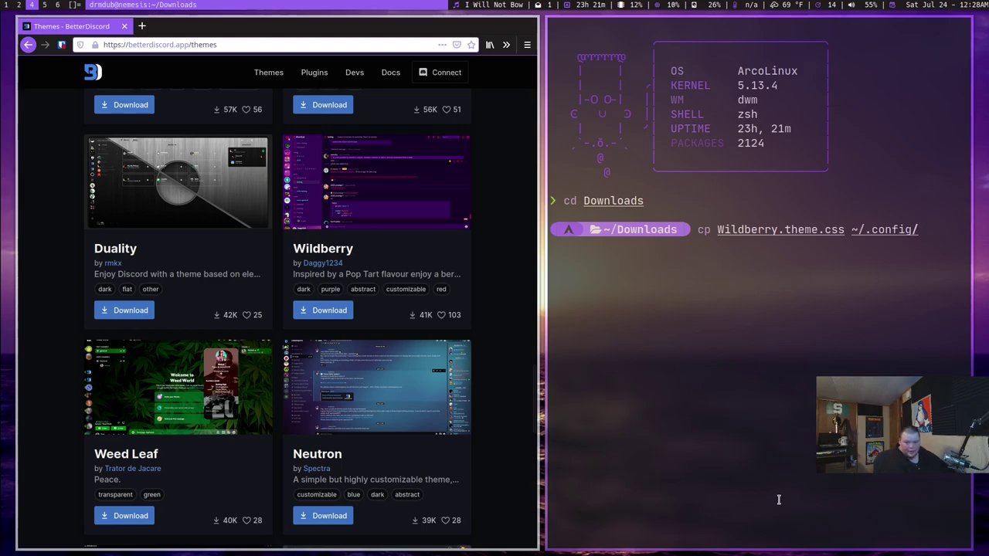
type("bett")
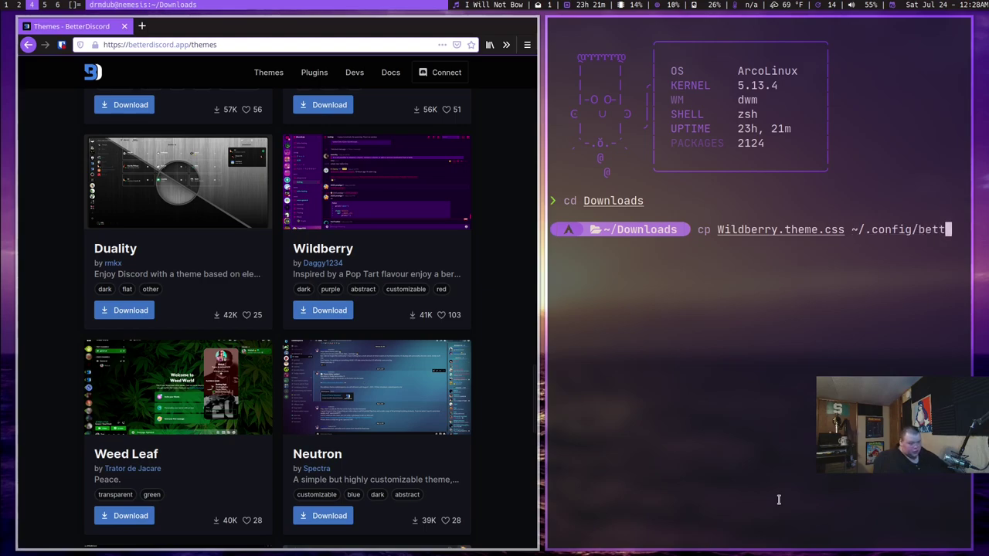
key("Tab")
type("th")
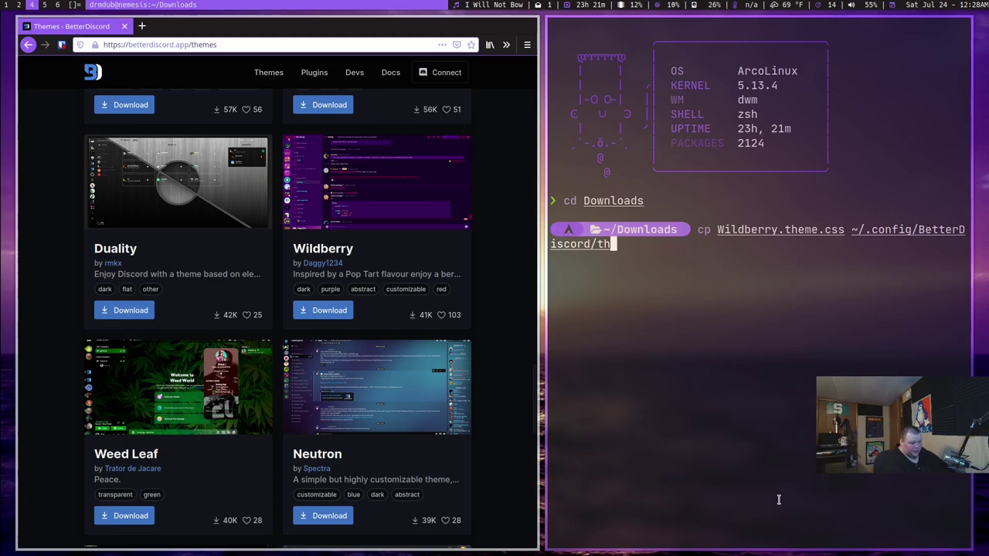
key("Tab")
key("Return")
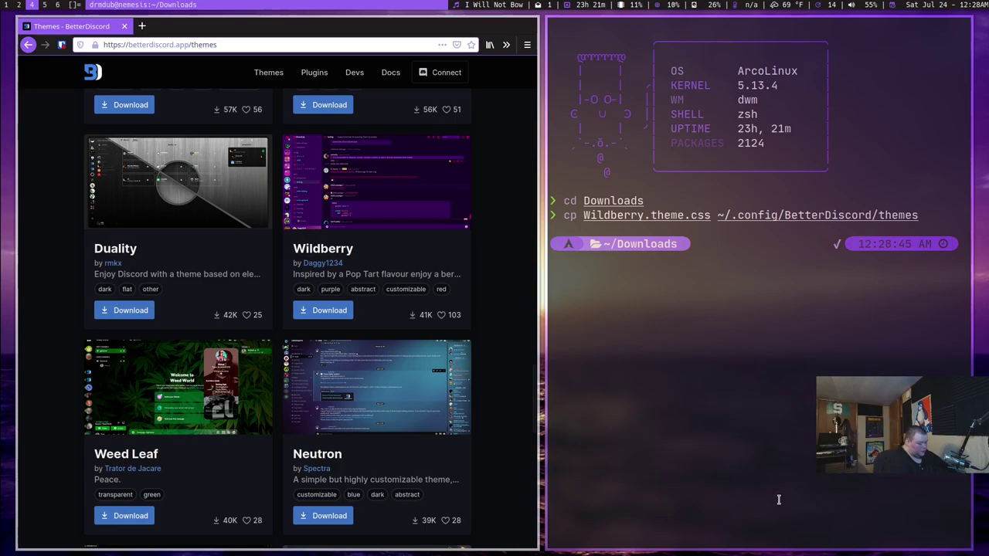
key("super+6")
key("super+5")
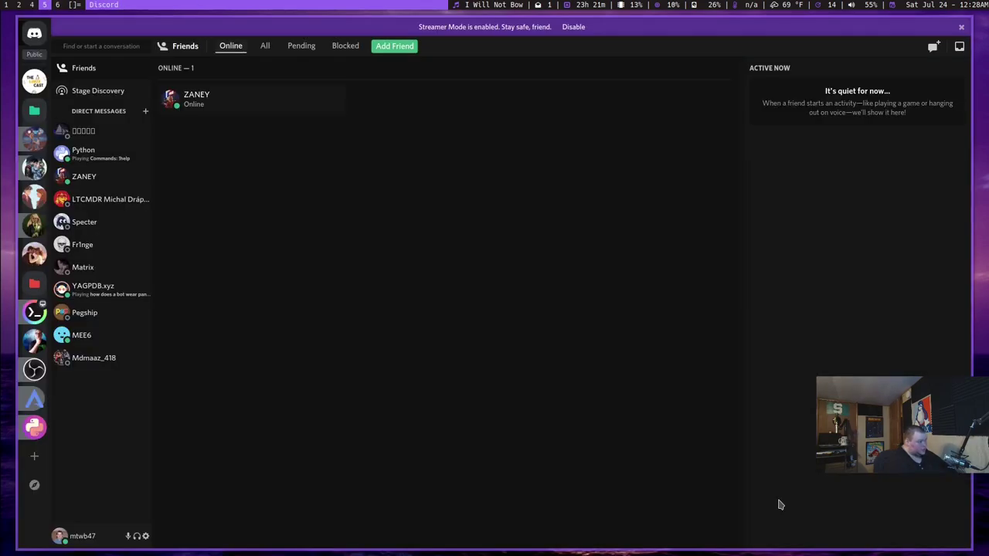
In BetterDiscord's Themes settings, turn Wildberry on and DiscordNight off, then close settings
left_click(144, 538)
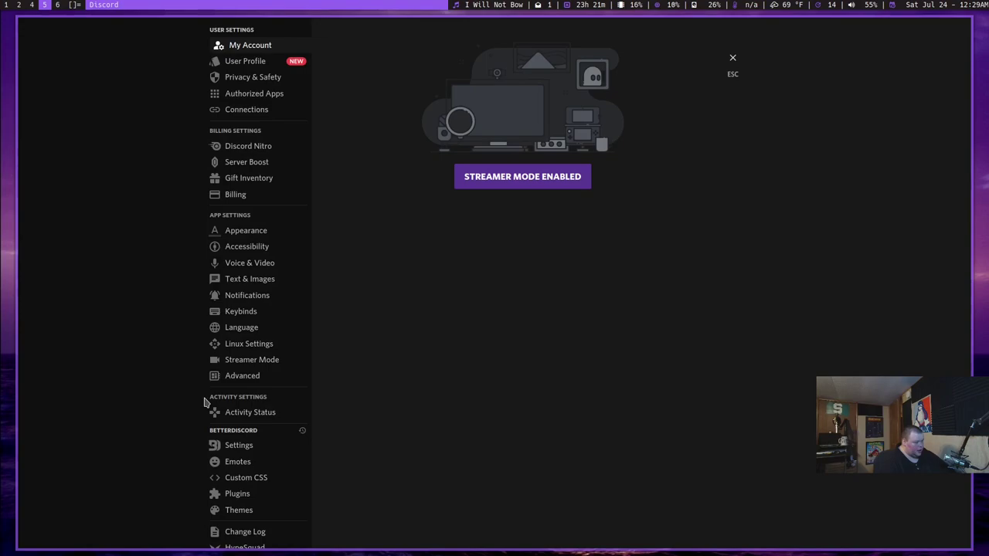
scroll(216, 404, "down", 2)
scroll(217, 405, "down", 1)
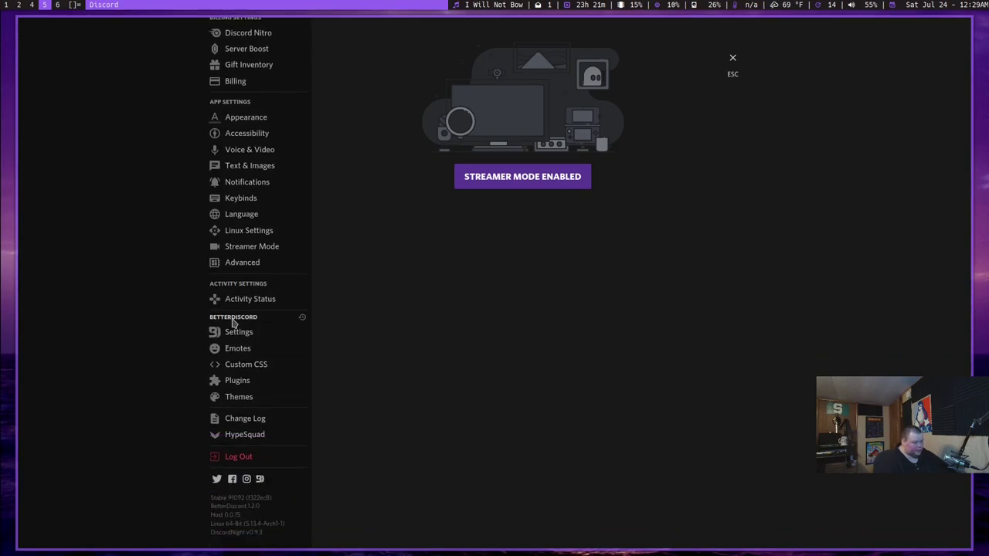
left_click(245, 398)
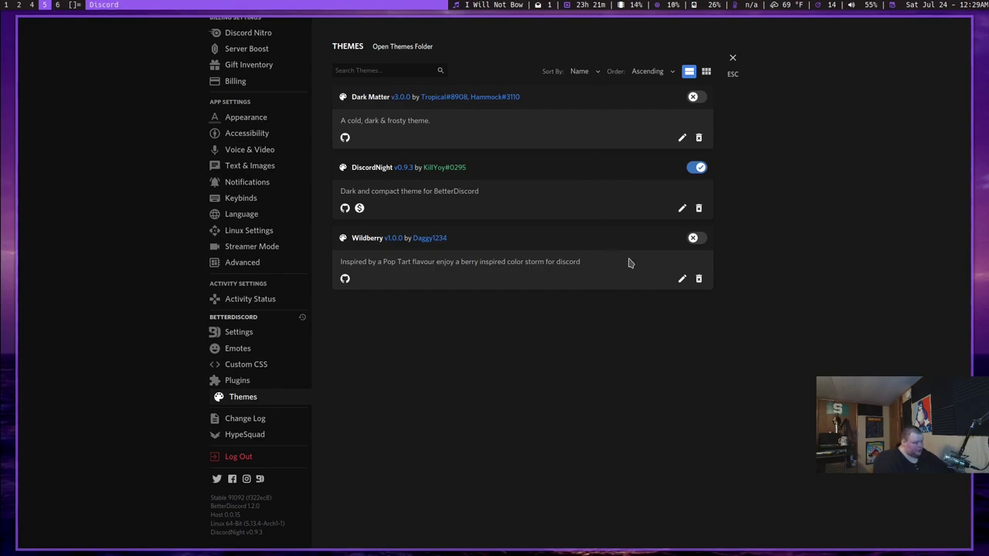
left_click(694, 239)
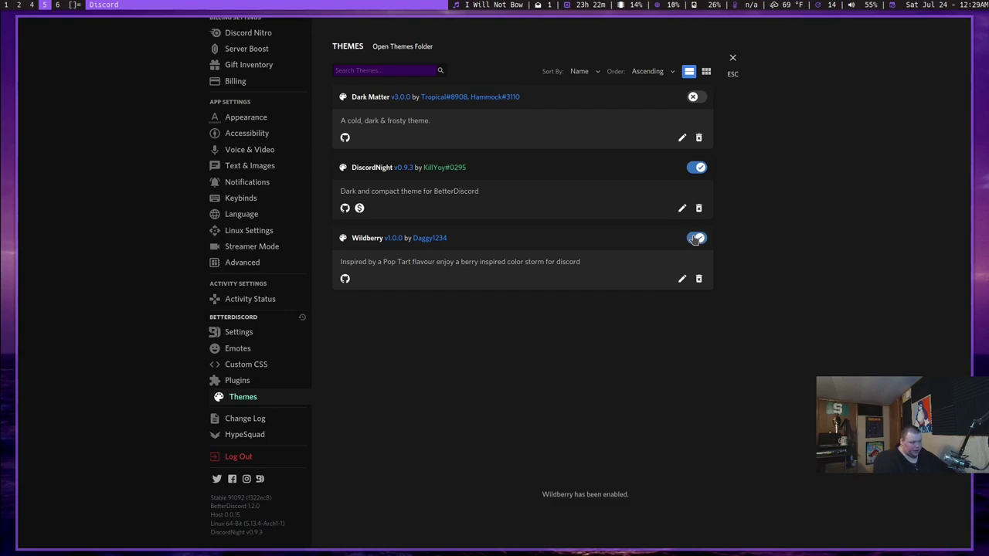
left_click(698, 169)
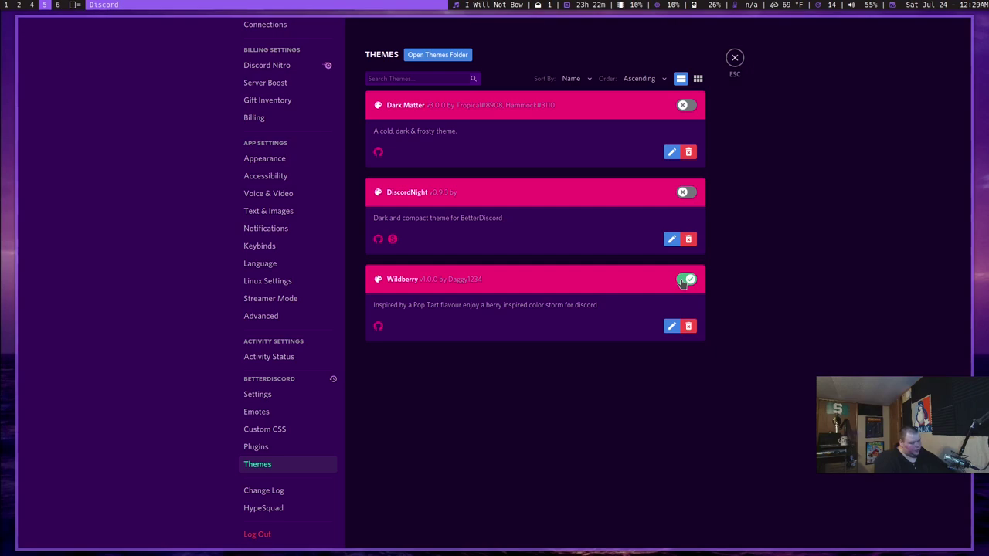
left_click(735, 58)
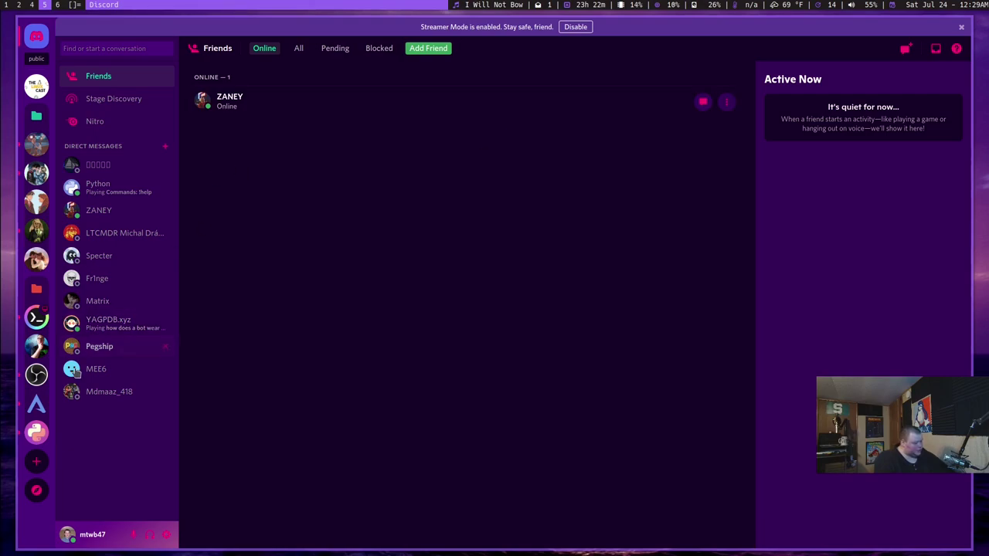
Open BetterDiscord's Plugins page from User Settings, confirming no plugins are installed
left_click(167, 537)
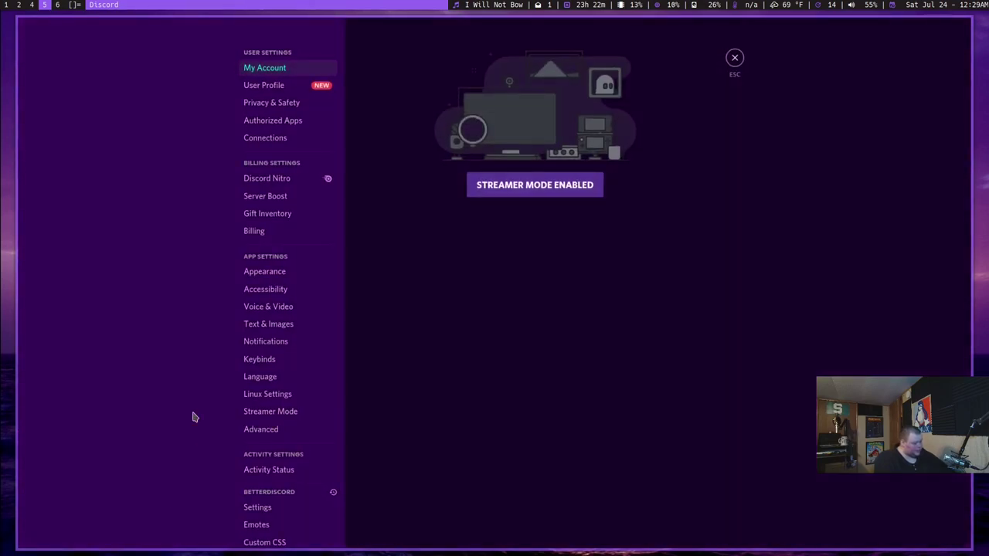
scroll(246, 427, "down", 5)
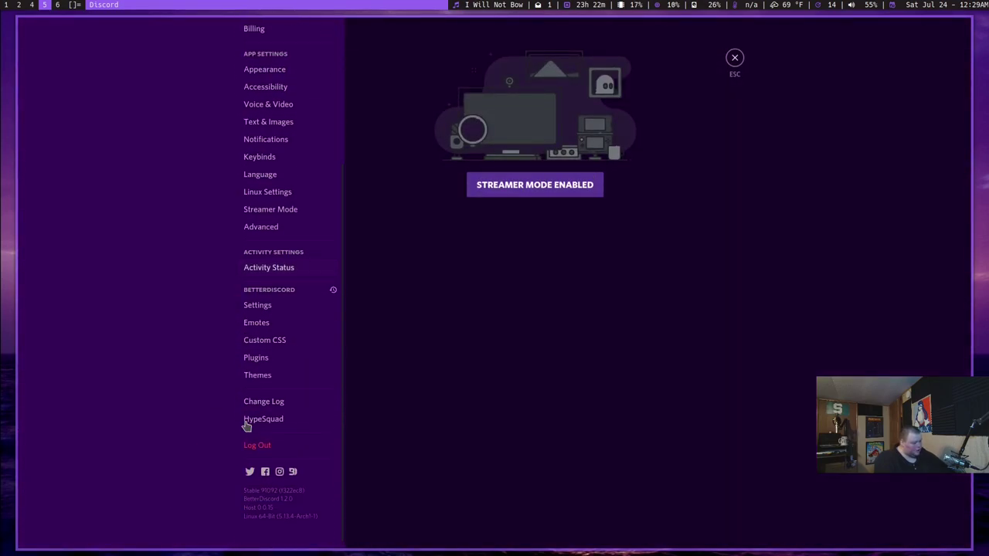
left_click(262, 353)
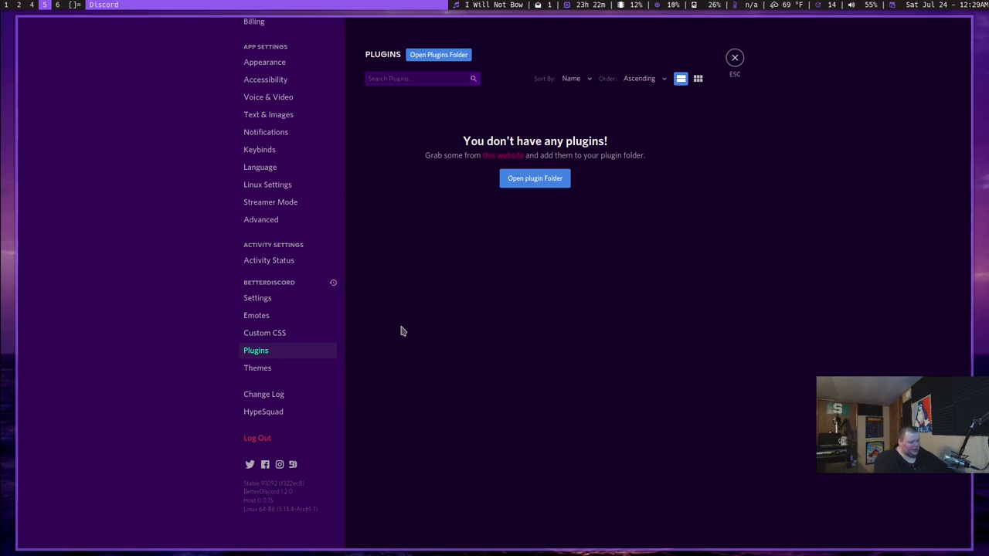
Review the BetterDiscord Emotes options, then show the Settings page with Emote System, Public Servers and Show Toasts on
left_click(283, 318)
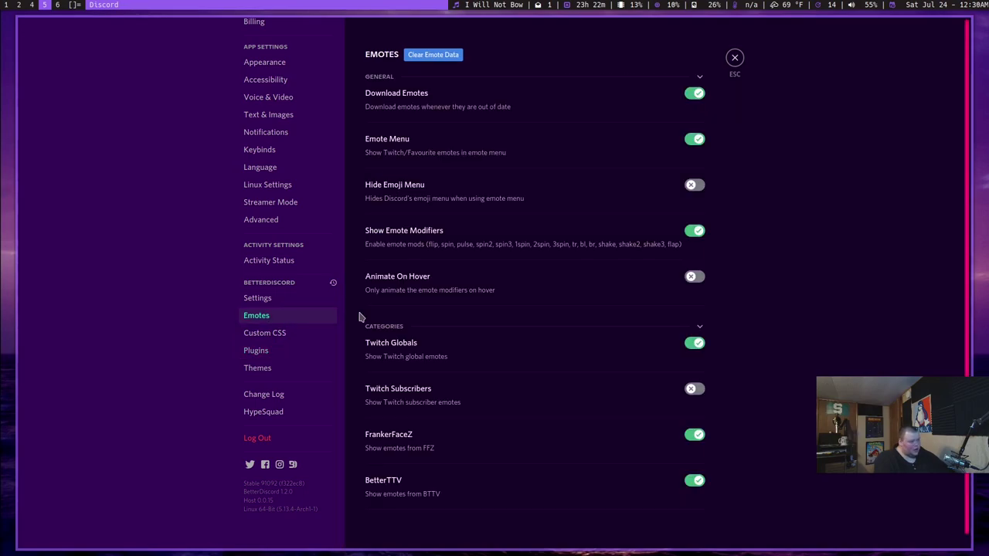
scroll(383, 311, "down", 1)
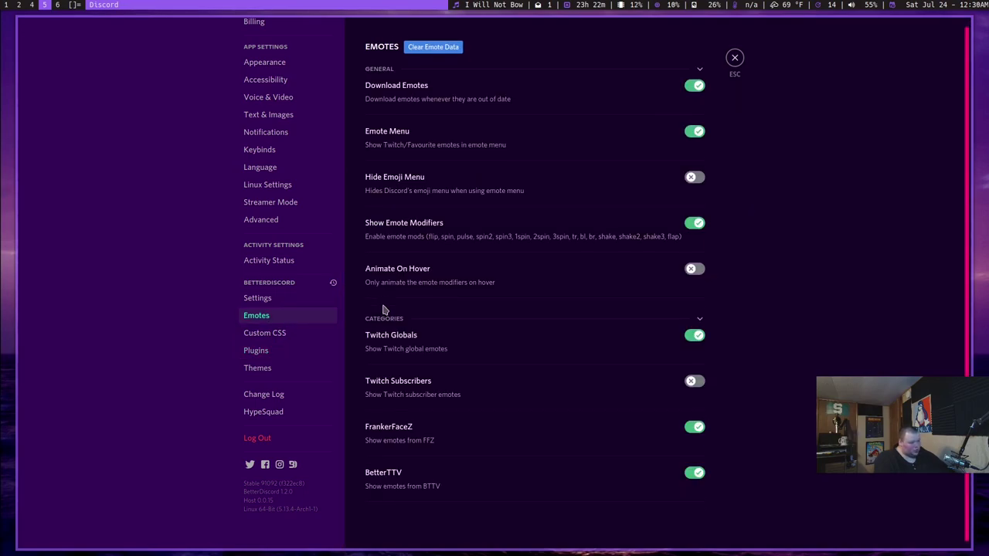
scroll(384, 309, "up", 1)
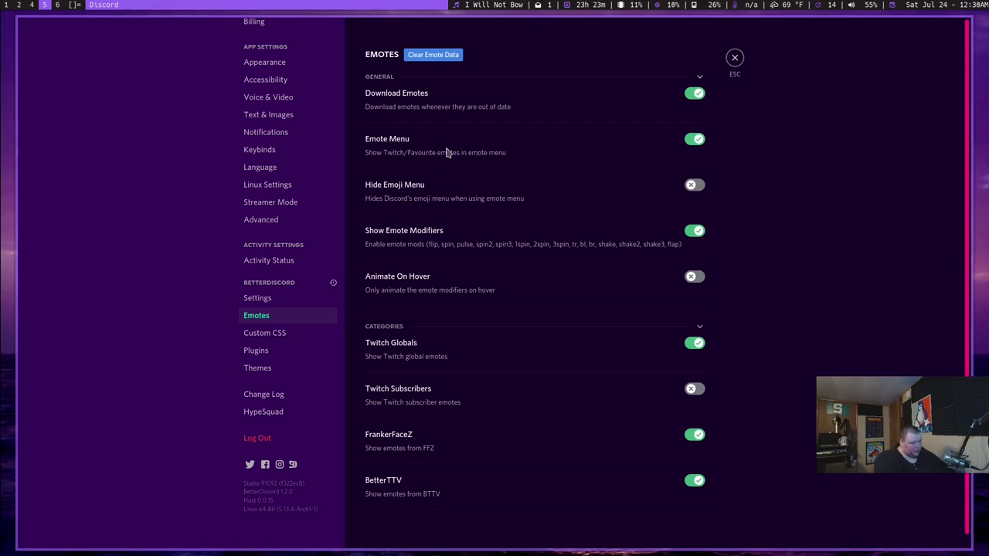
left_click(282, 298)
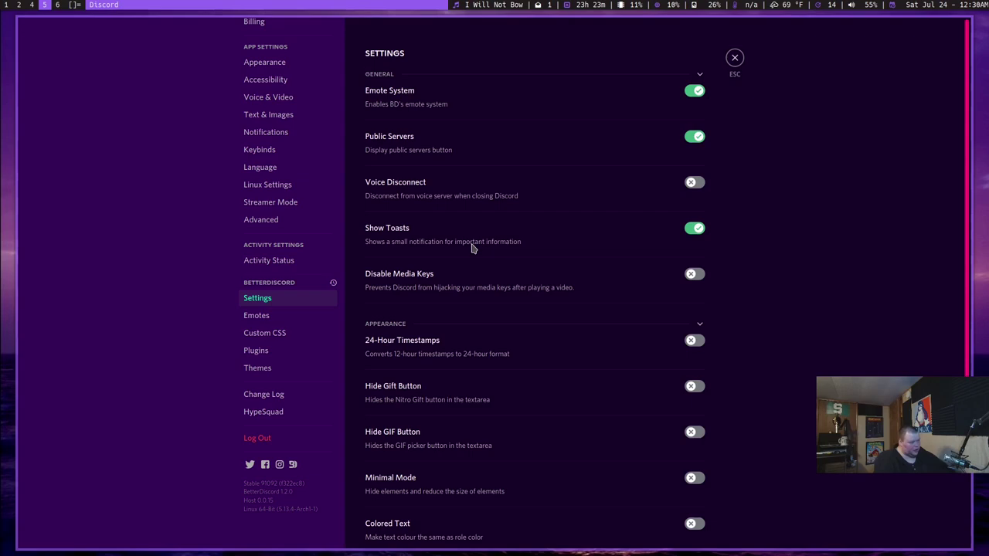
Expand Custom CSS to show Custom CSS enabled, Live Update off and Editor Location Settings Menu
scroll(473, 247, "down", 3)
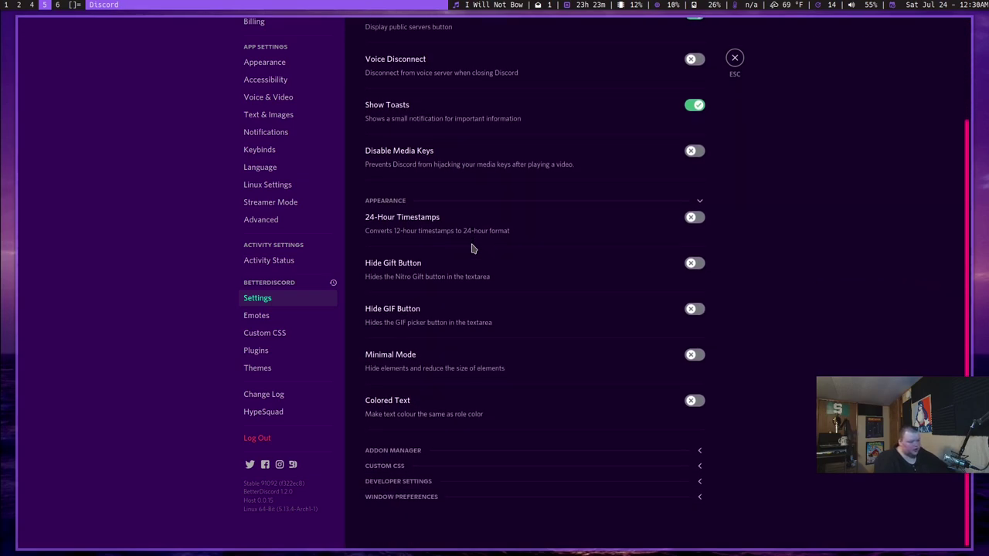
left_click(696, 469)
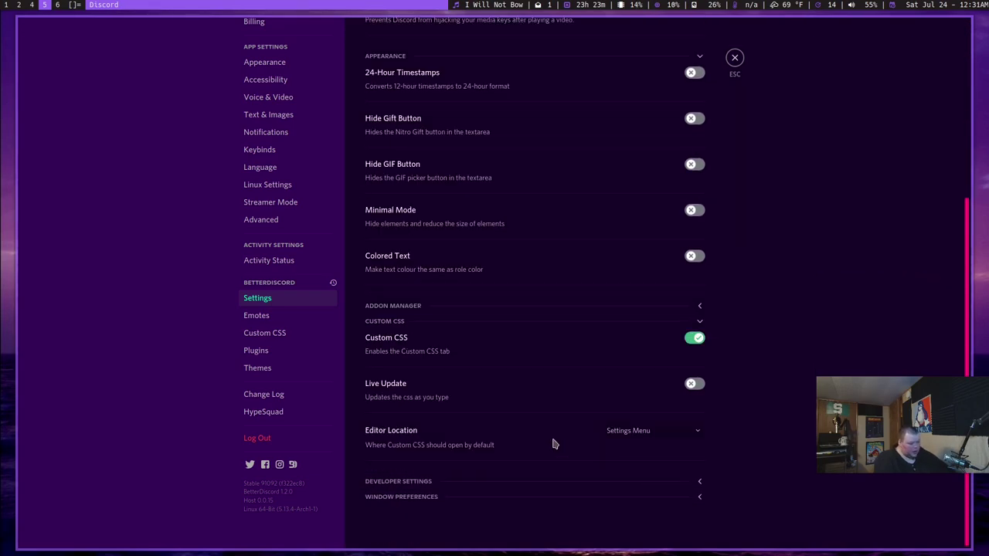
scroll(466, 427, "up", 1)
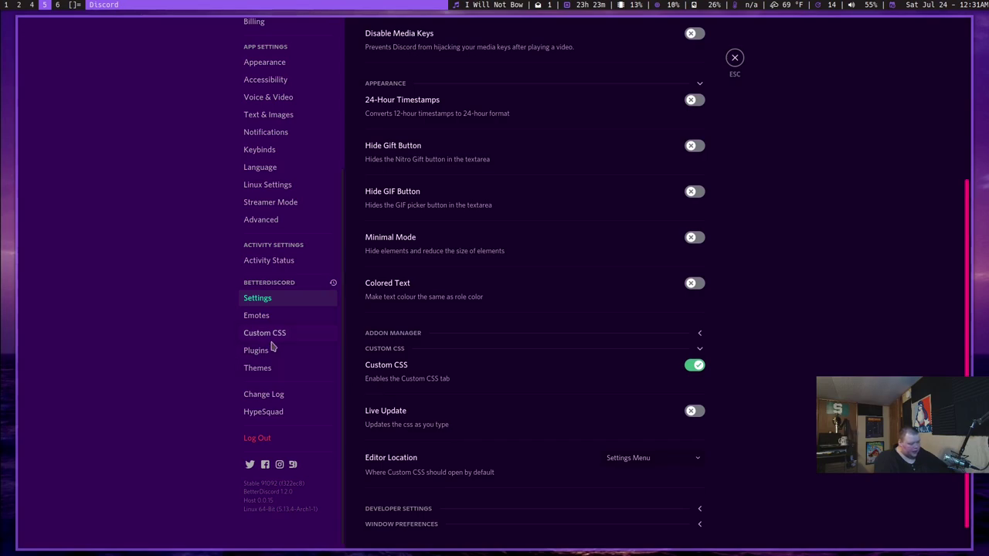